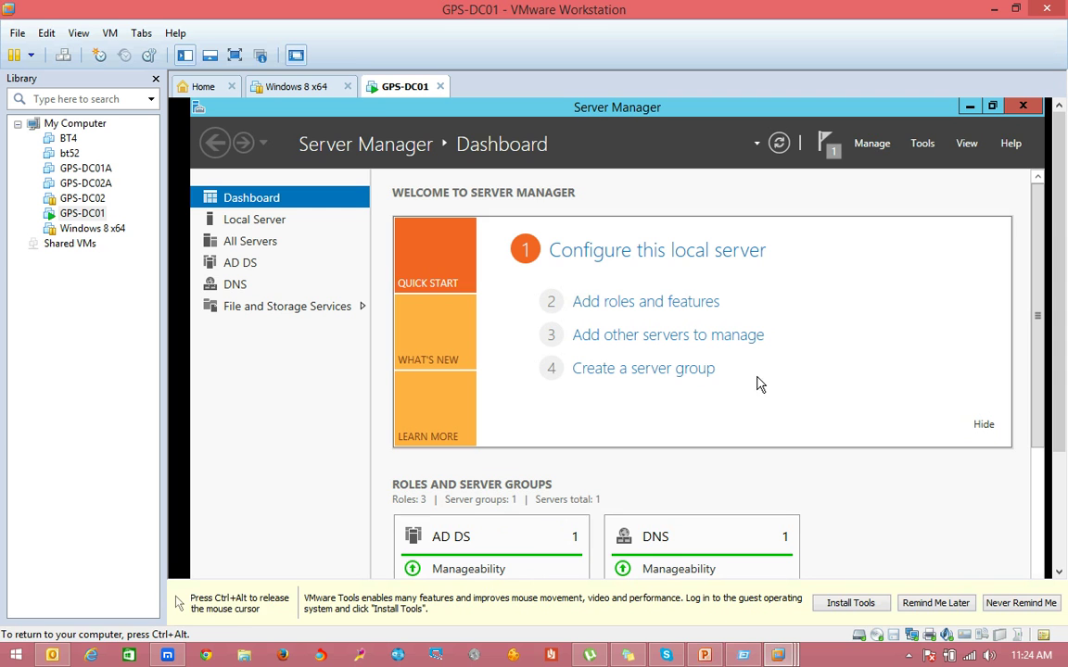
# - Switch the running GPS-DC01 virtual machine to full-screen display
pyautogui.click(377, 106)
pyautogui.hotkey('ctrl', 'alt')
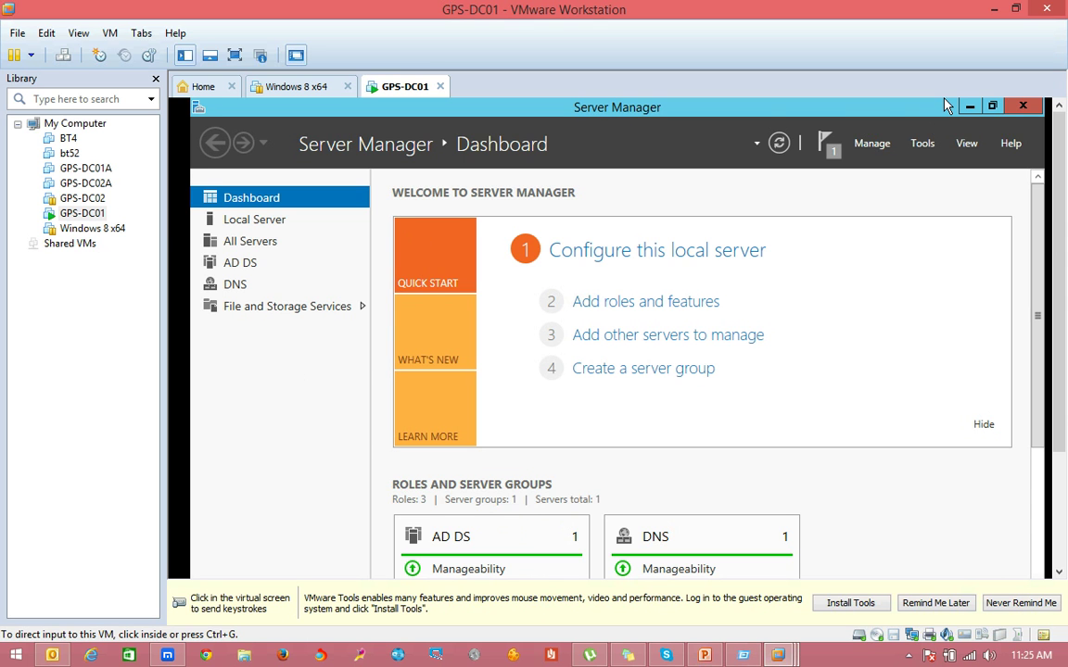
pyautogui.hotkey('ctrl', 'alt', 'Return')
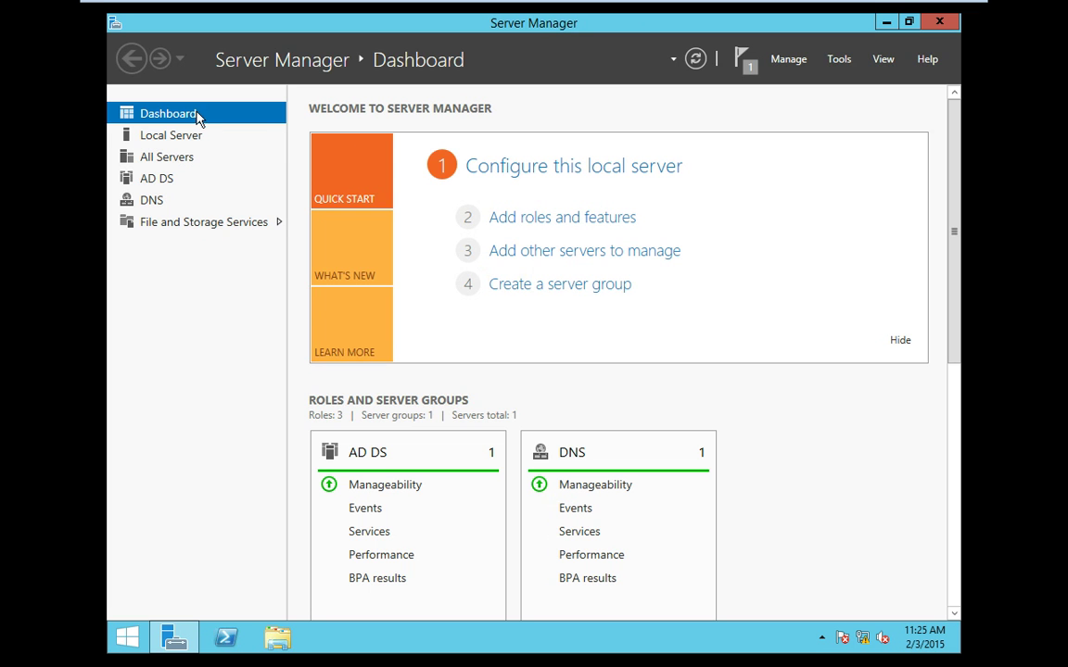
# - Start adding roles with a role-based installation on GPS-DC01 and select the DHCP Server role including its management tools
pyautogui.click(552, 219)
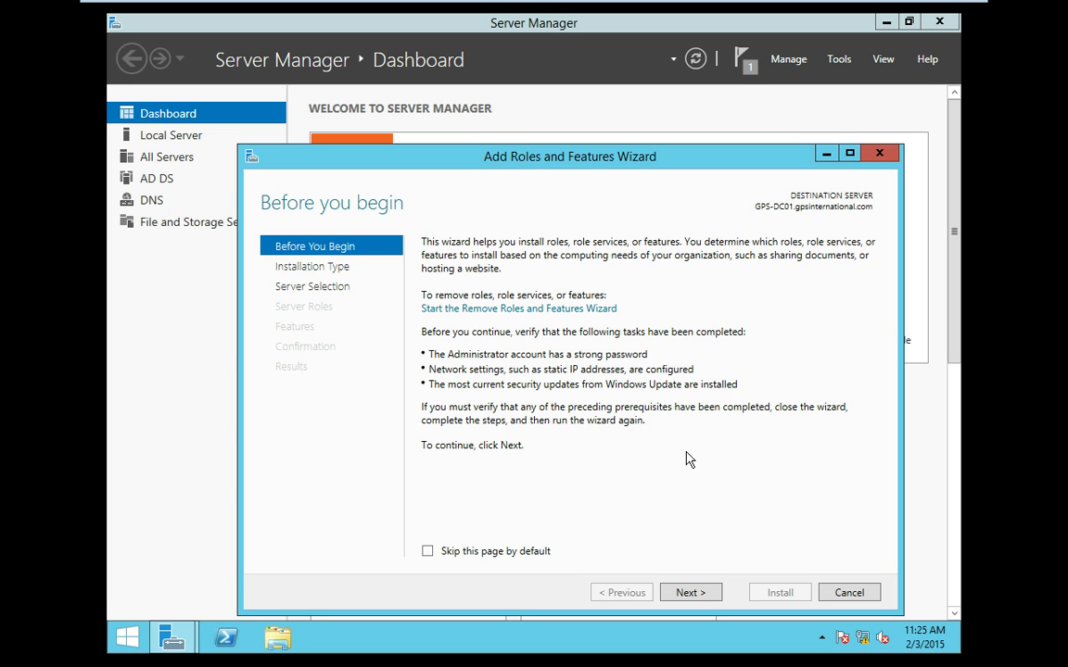
pyautogui.click(685, 595)
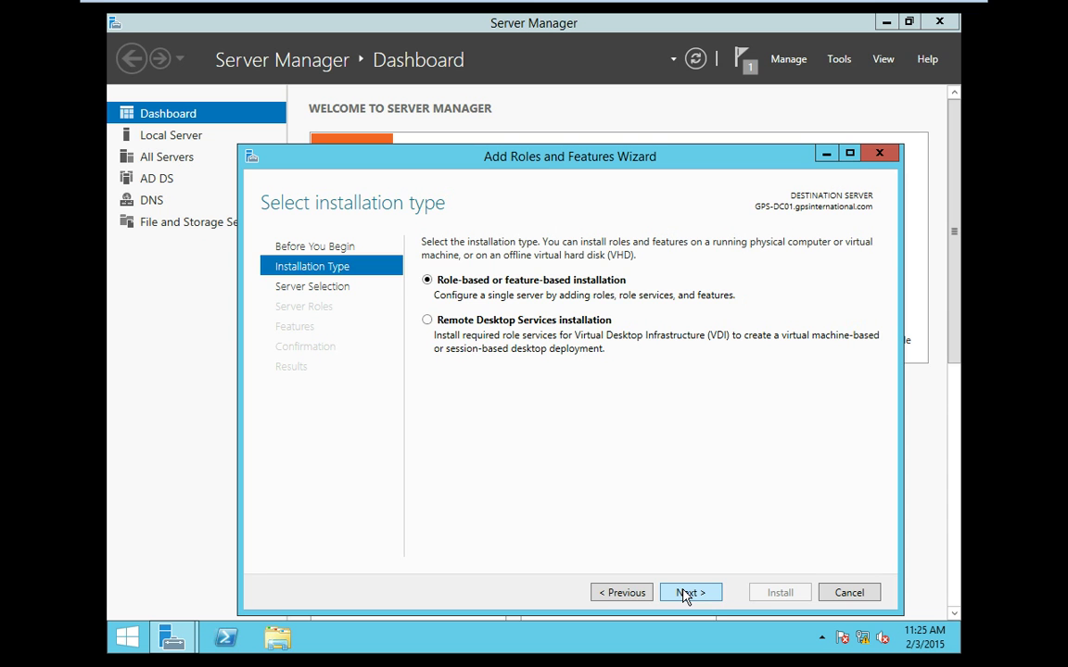
pyautogui.click(684, 596)
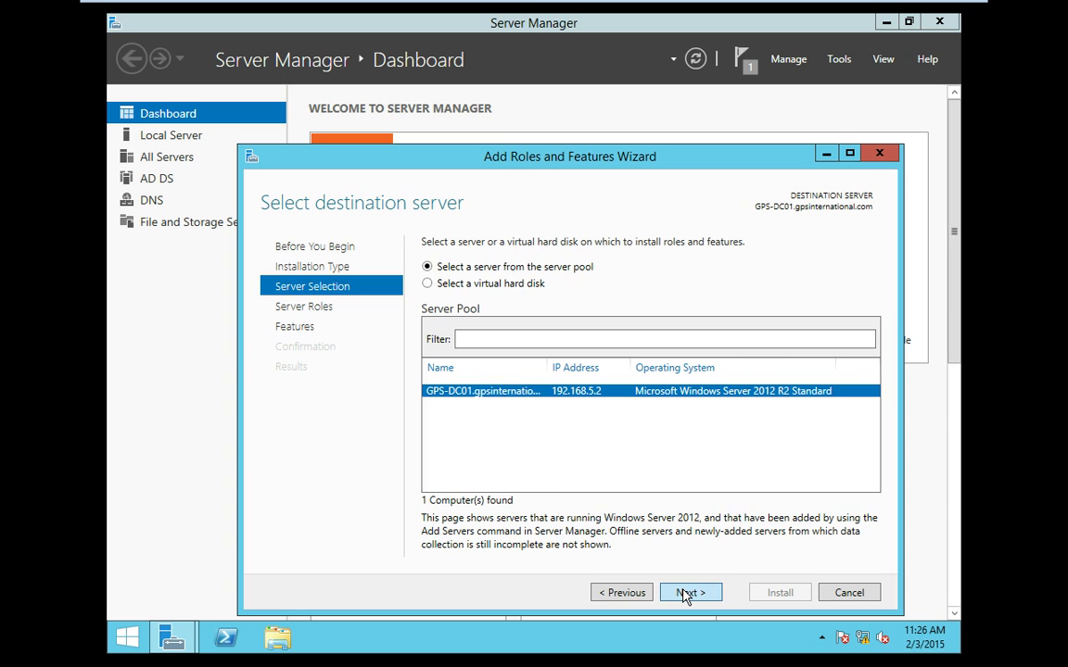
pyautogui.click(684, 594)
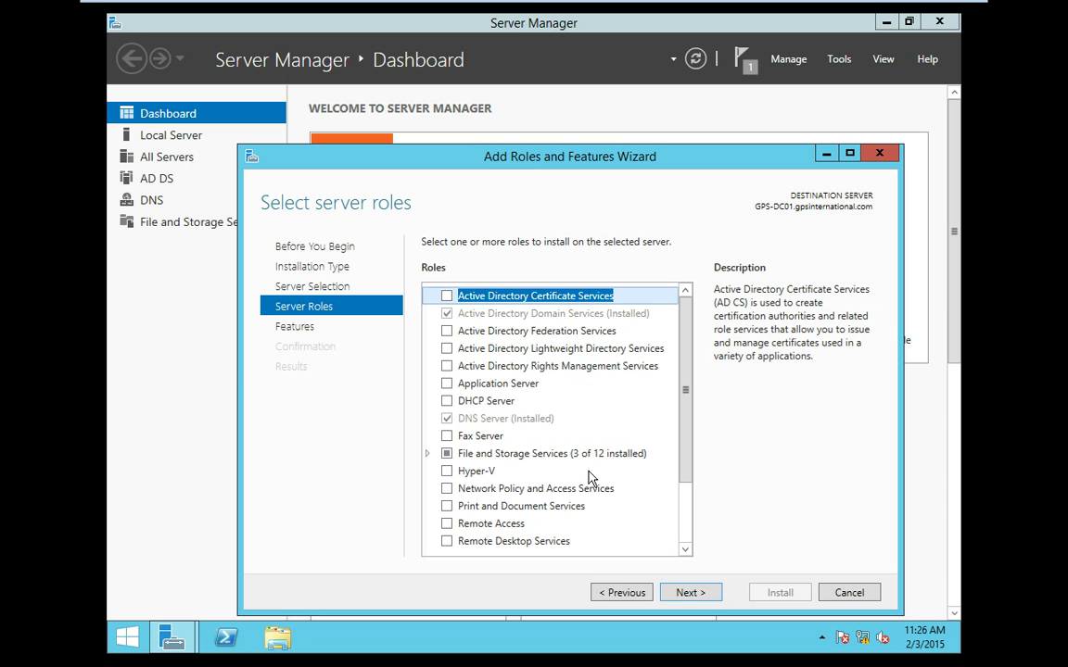
pyautogui.click(447, 401)
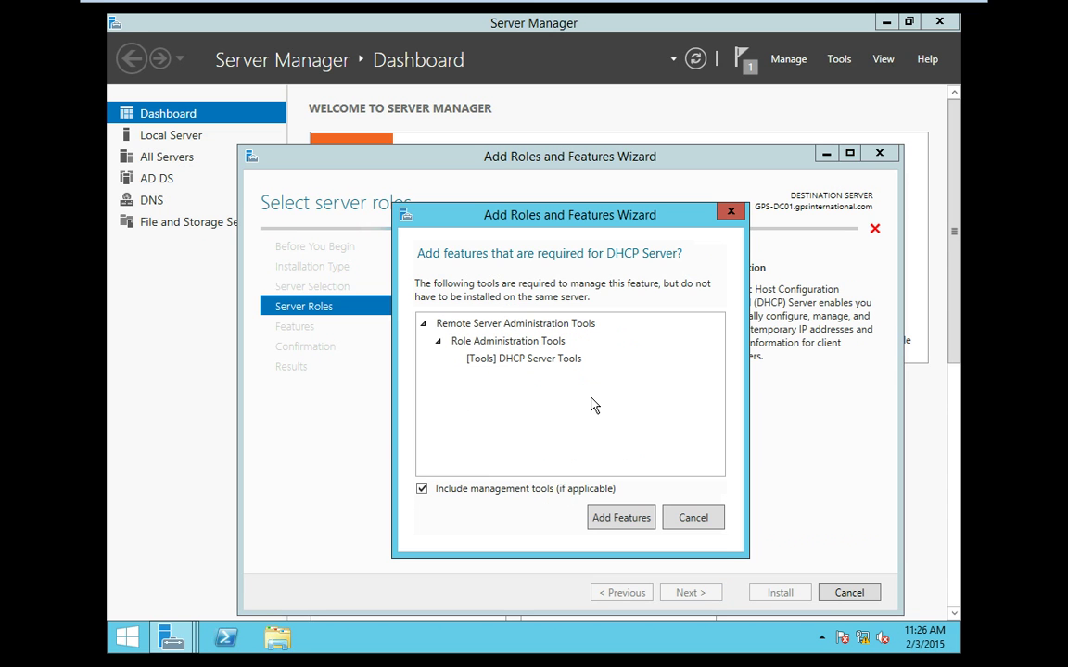
pyautogui.click(621, 517)
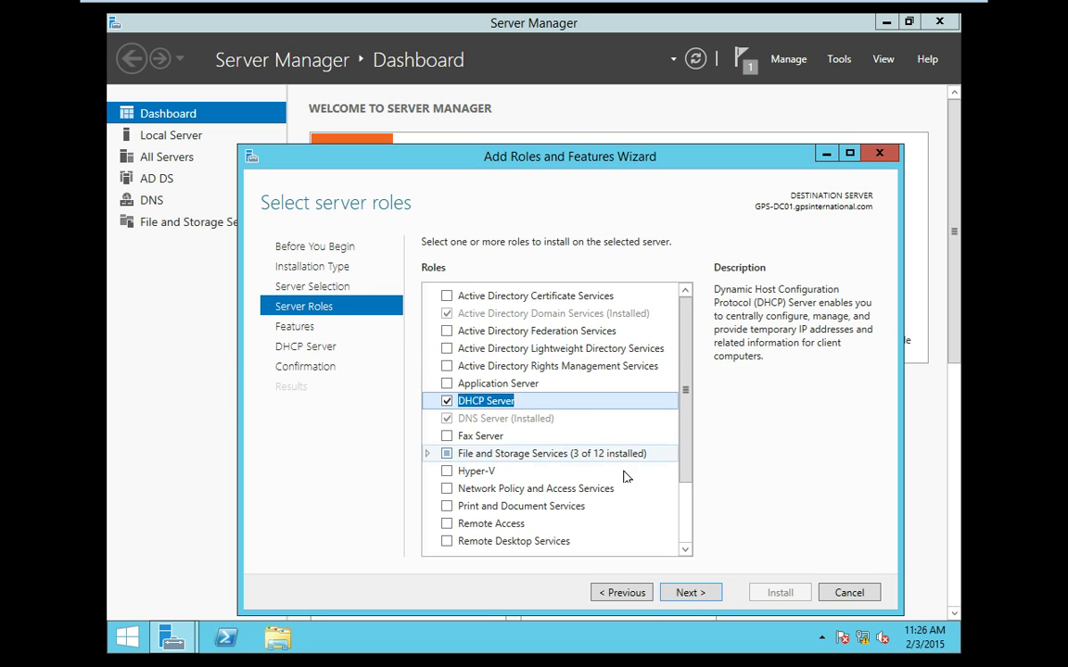
# - Install the DHCP Server role without extra features or automatic restart, and close the wizard once installation finishes
pyautogui.click(690, 593)
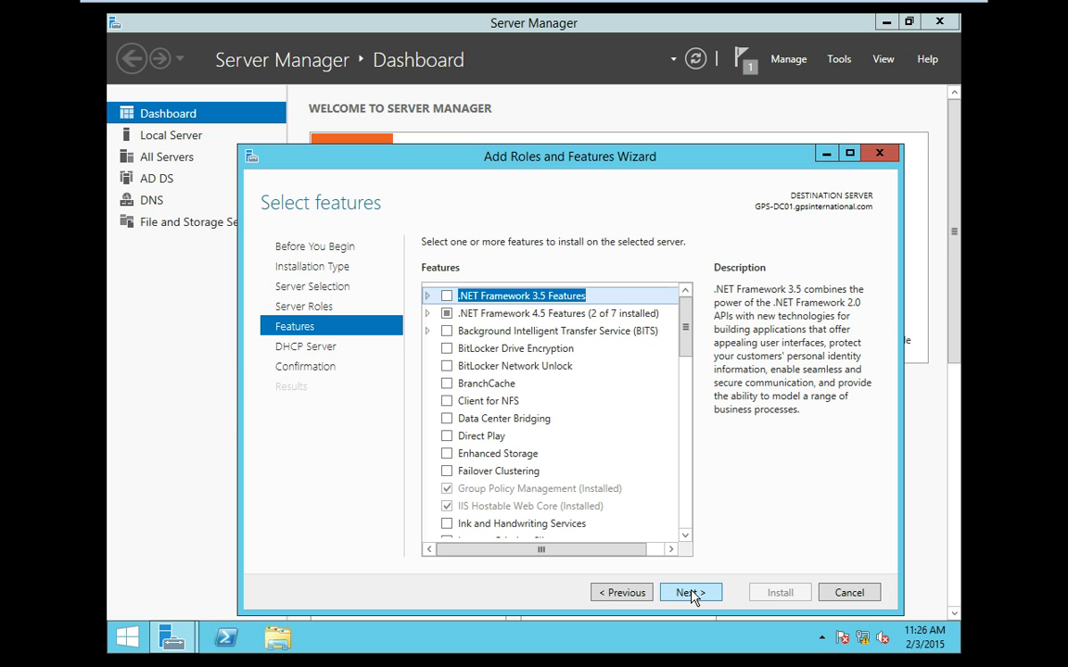
pyautogui.click(690, 593)
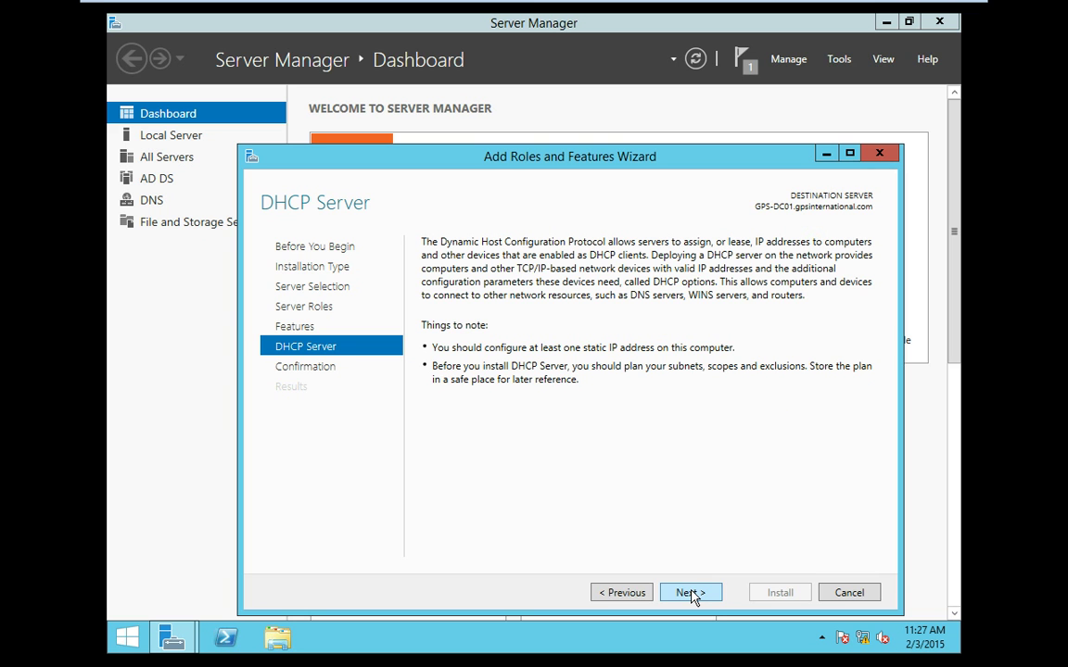
pyautogui.click(691, 594)
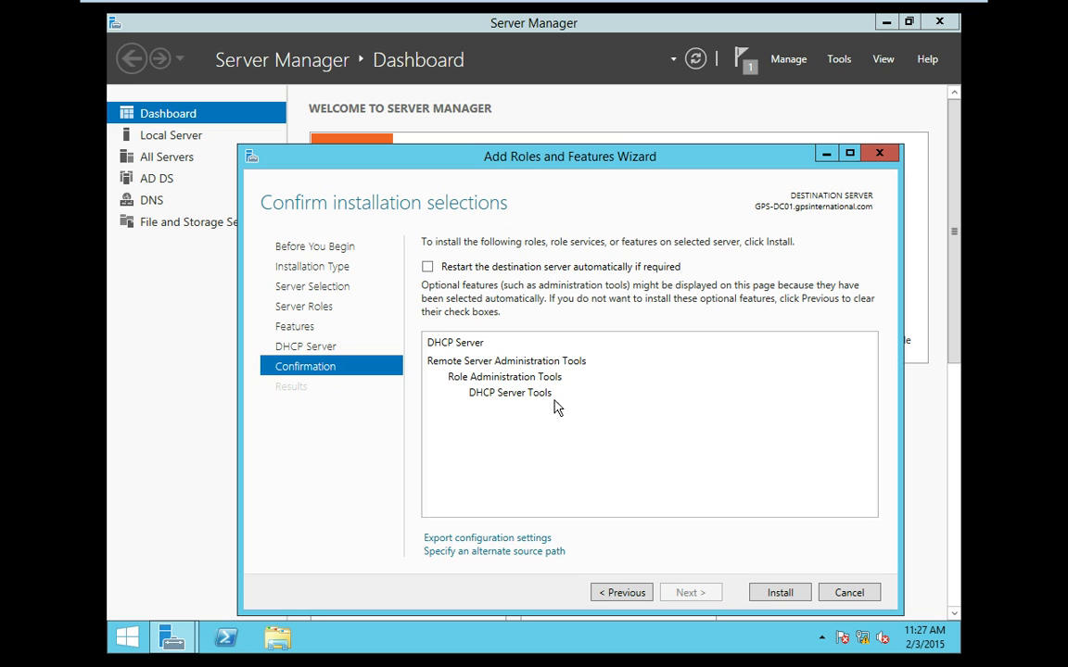
pyautogui.click(779, 593)
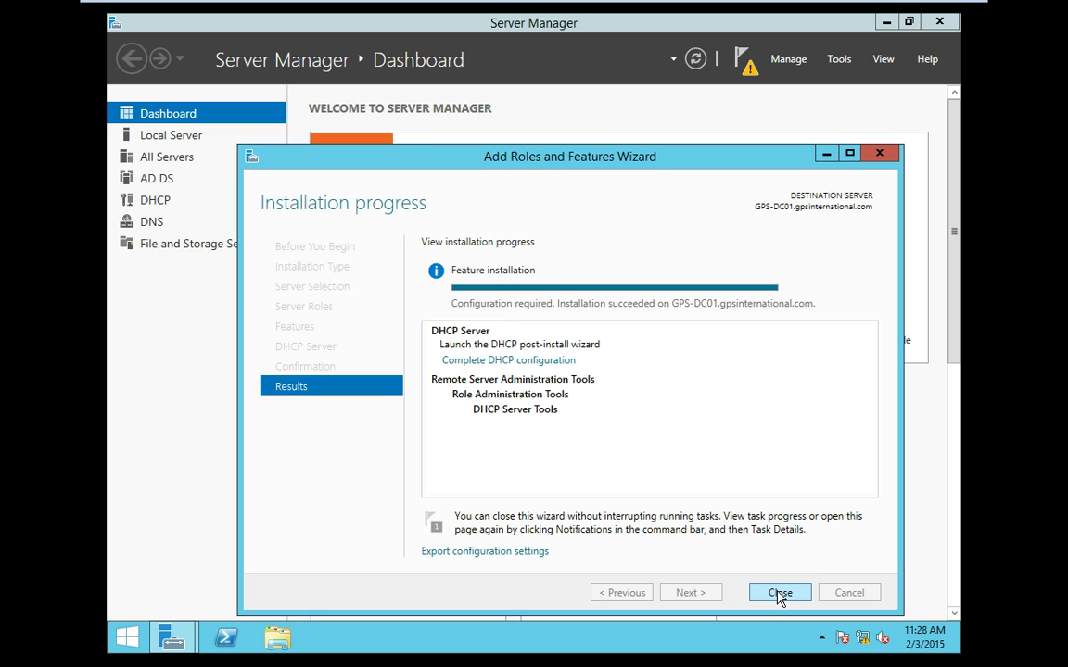
pyautogui.click(780, 593)
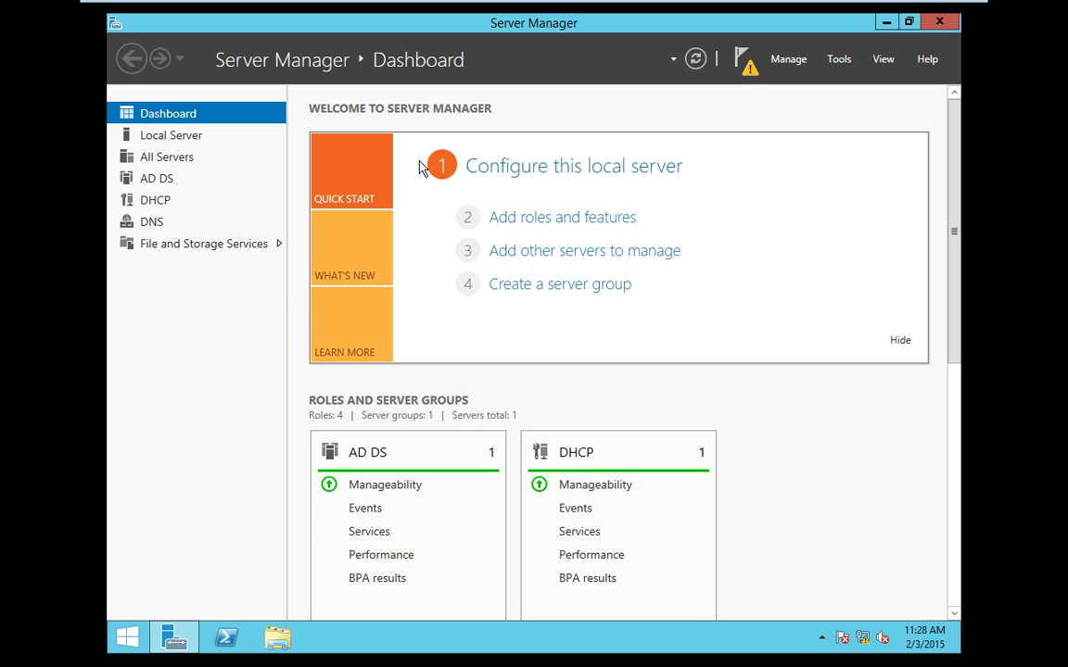
# - Check the server notifications and open the task details for the configuration required on the DHCP server
pyautogui.click(749, 64)
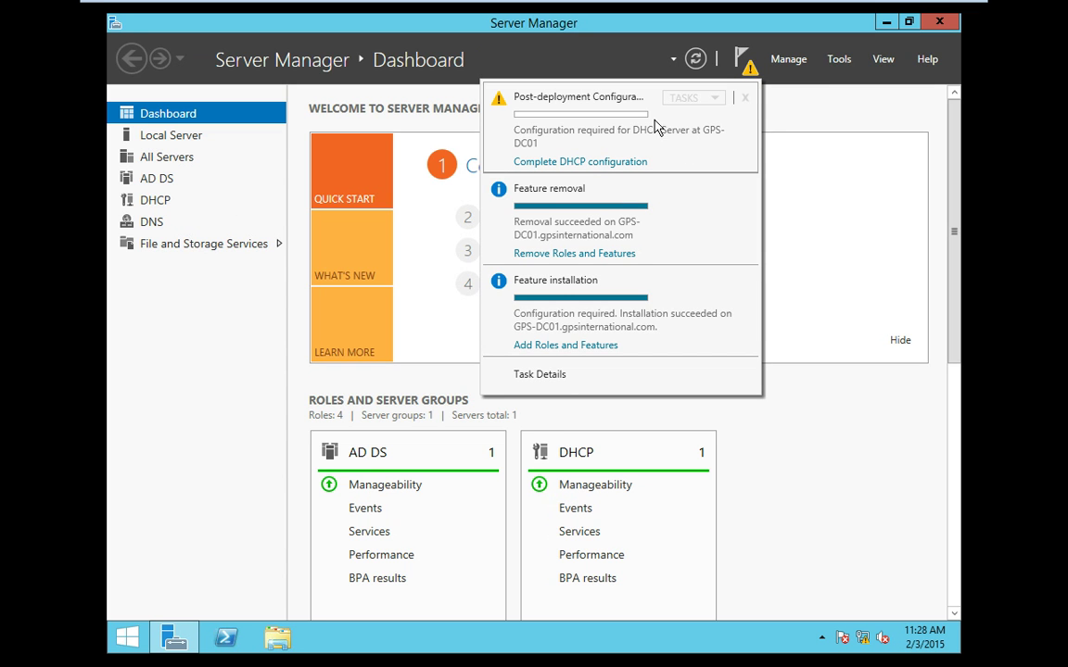
pyautogui.click(153, 206)
pyautogui.click(153, 206)
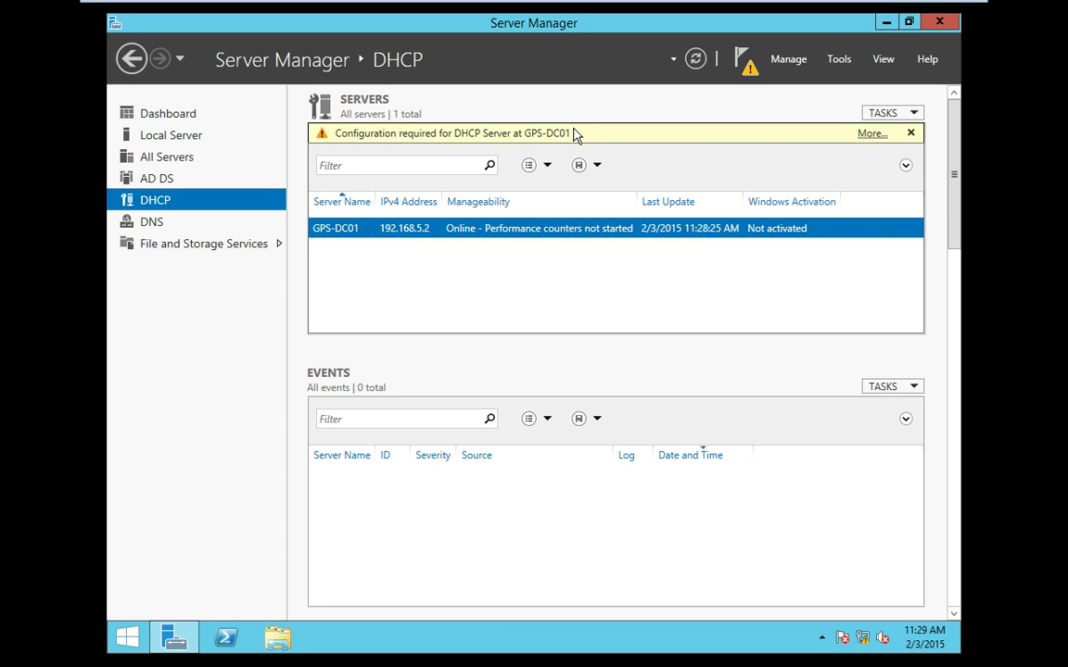
pyautogui.click(871, 135)
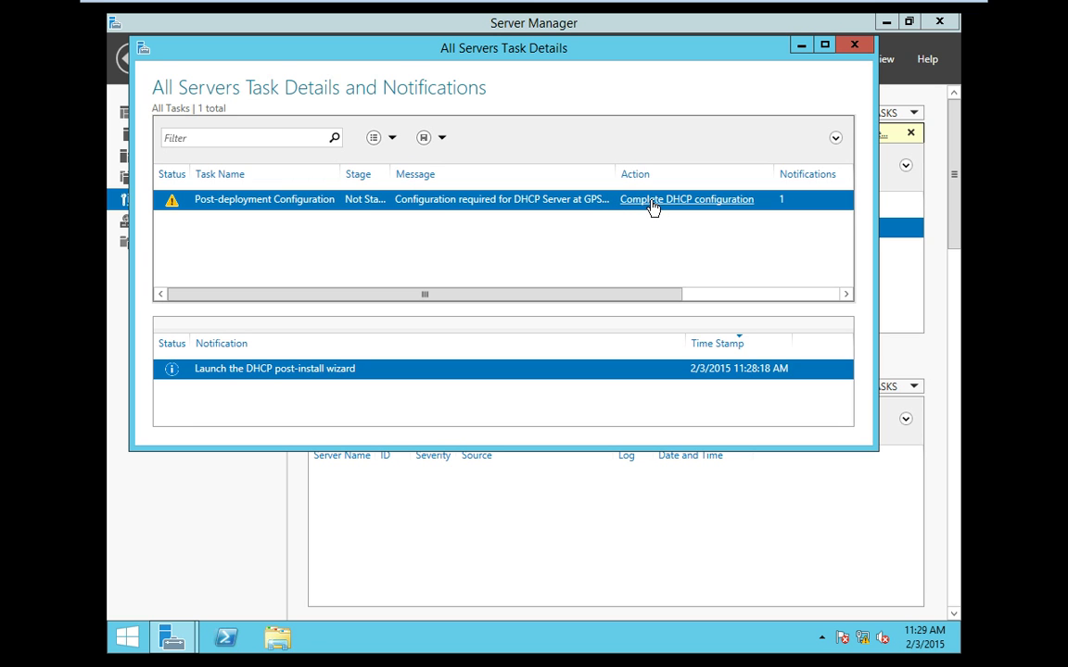
# - Run the DHCP post-install configuration with the preset domain Administrator credentials, and close the wizard and task details
pyautogui.click(651, 202)
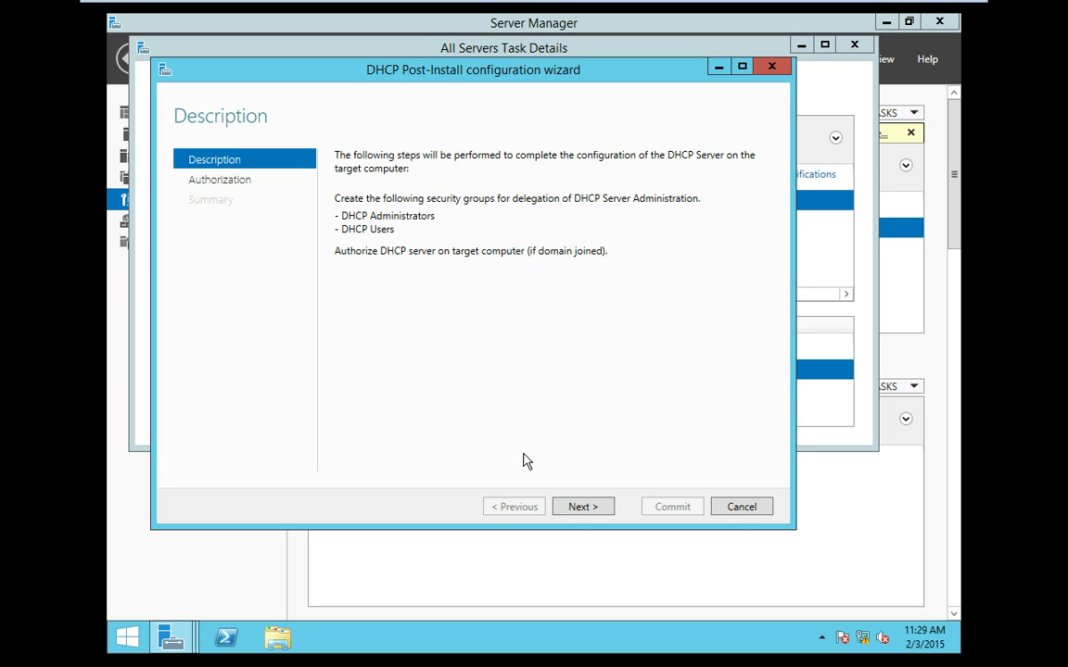
pyautogui.click(580, 508)
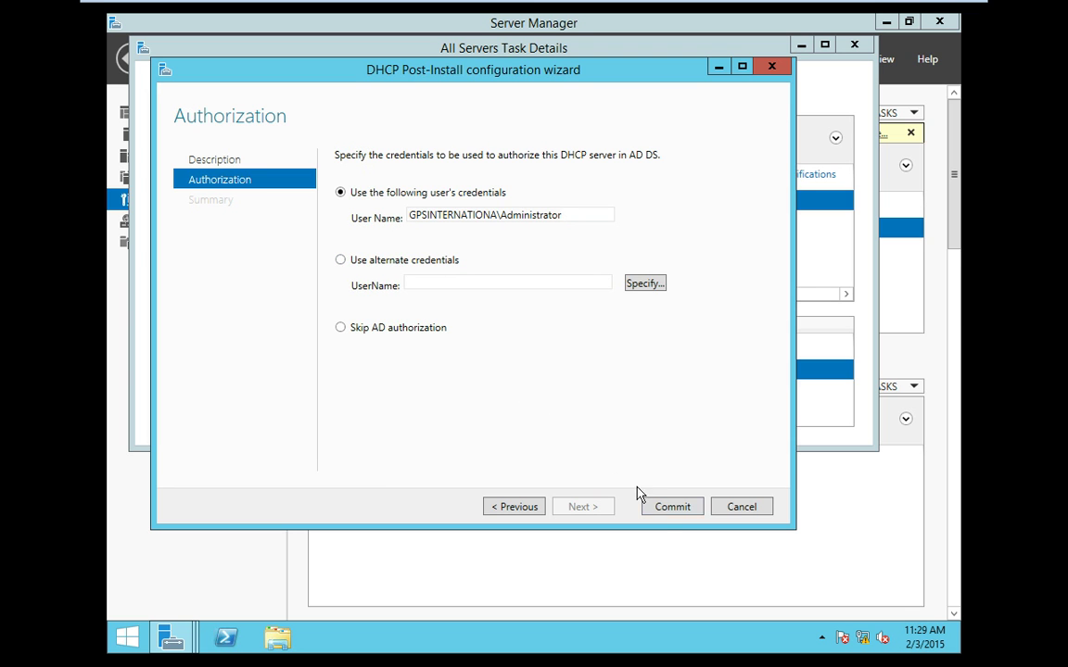
pyautogui.click(671, 511)
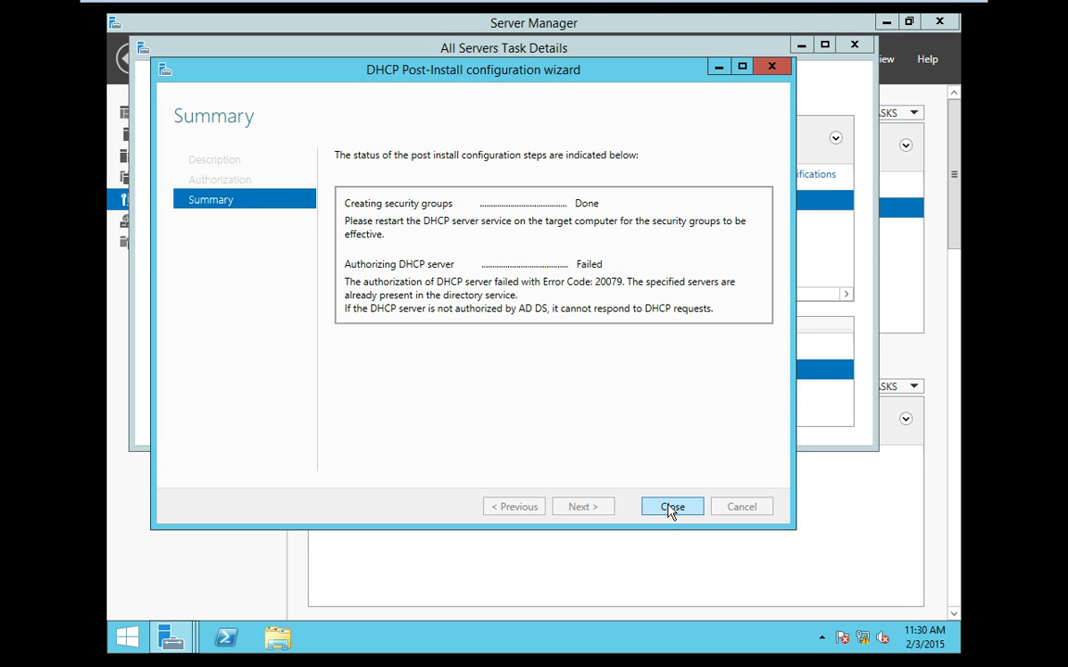
pyautogui.click(672, 508)
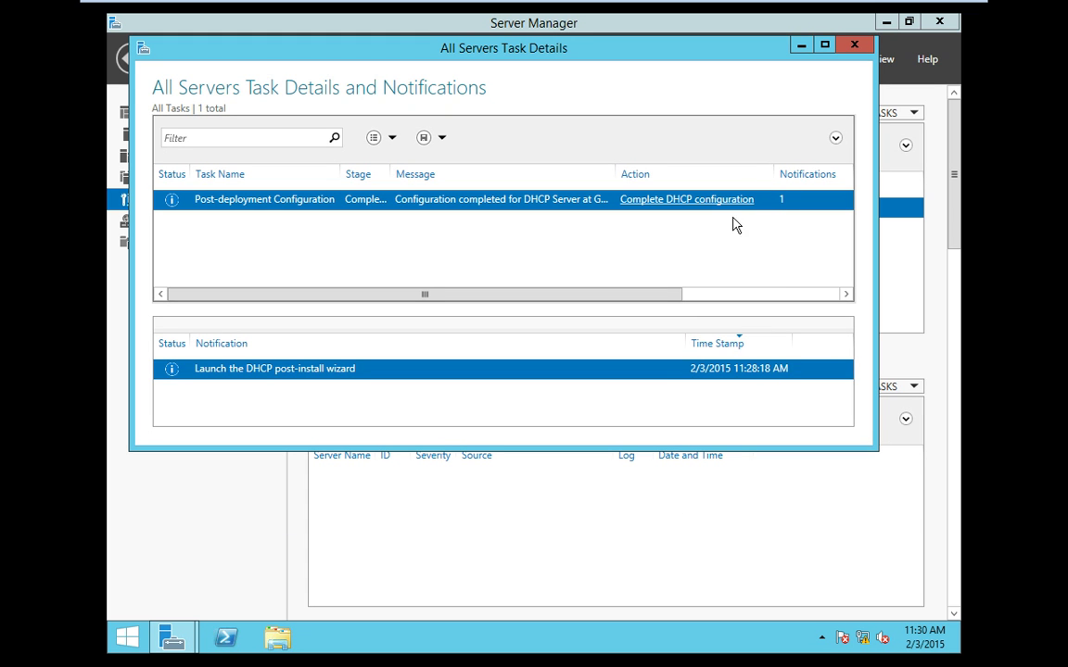
pyautogui.click(856, 46)
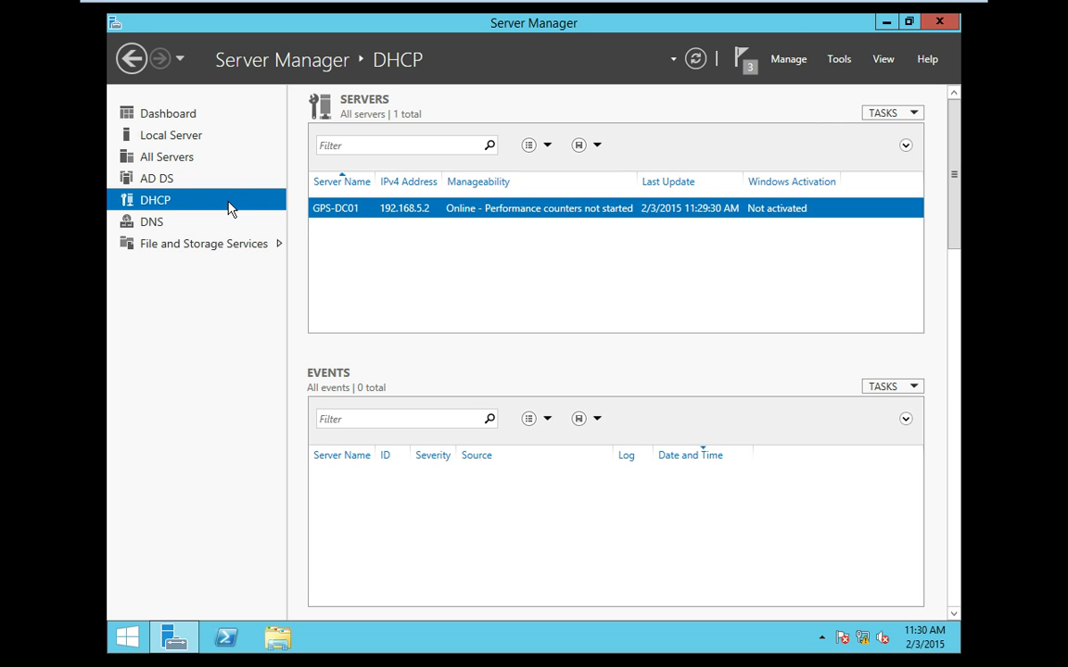
# - Open the DHCP management console and expand the gps-dc01 server to its IPv4 and IPv6 nodes
pyautogui.click(839, 60)
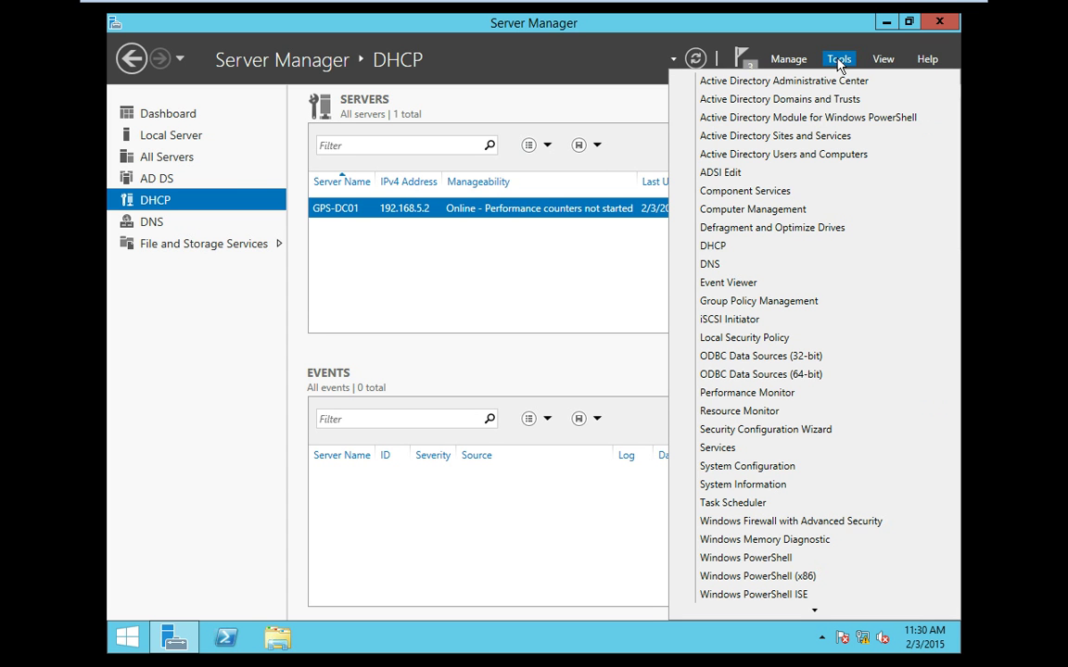
pyautogui.click(723, 248)
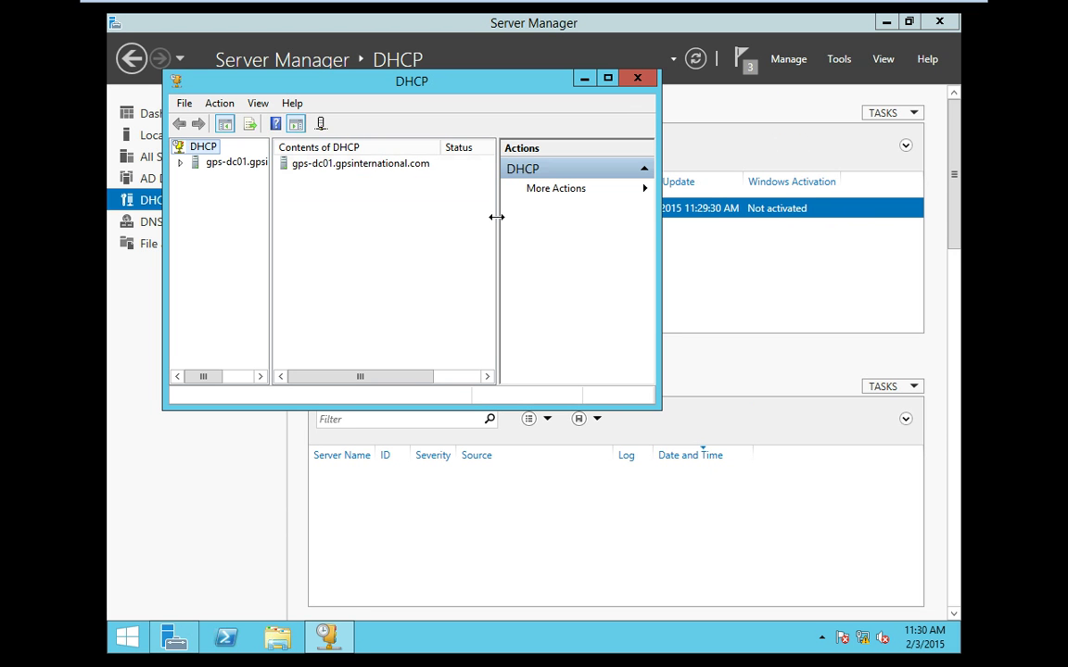
pyautogui.moveTo(326, 85); pyautogui.dragTo(382, 135)
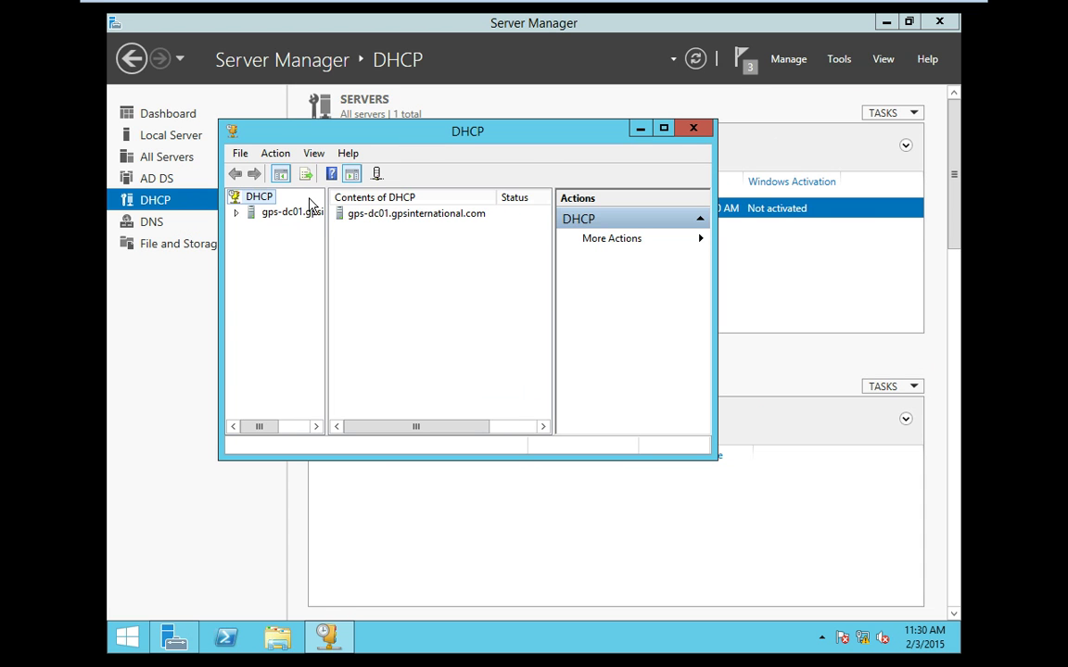
pyautogui.click(278, 214)
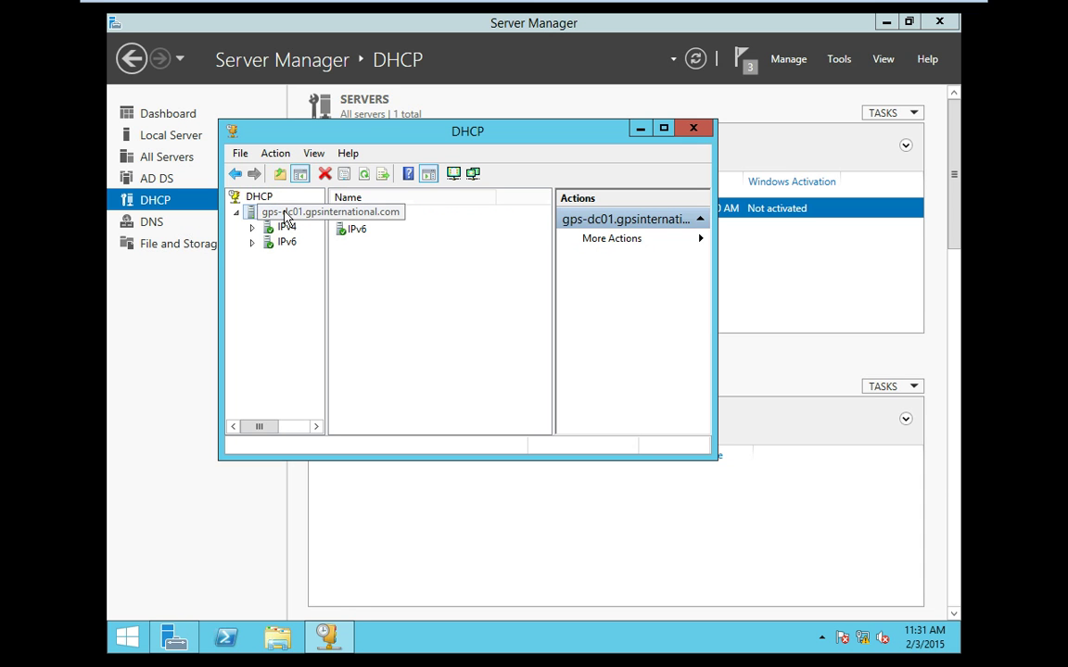
# - Review the IPv4 connection bindings of the gps-dc01 DHCP server
pyautogui.rightClick(288, 215)
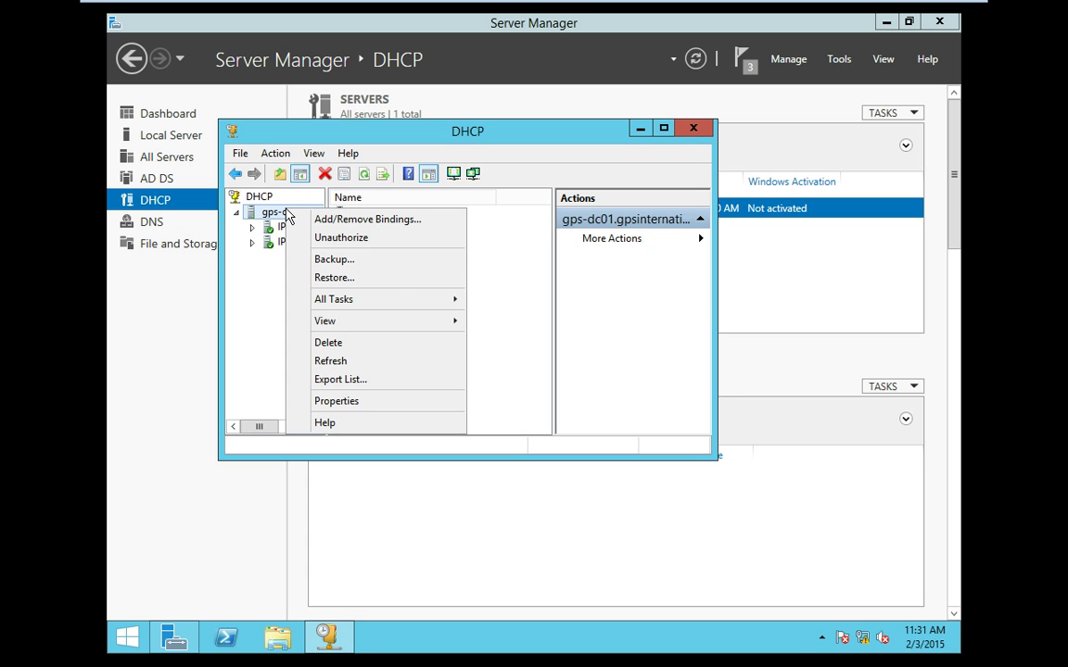
pyautogui.click(331, 227)
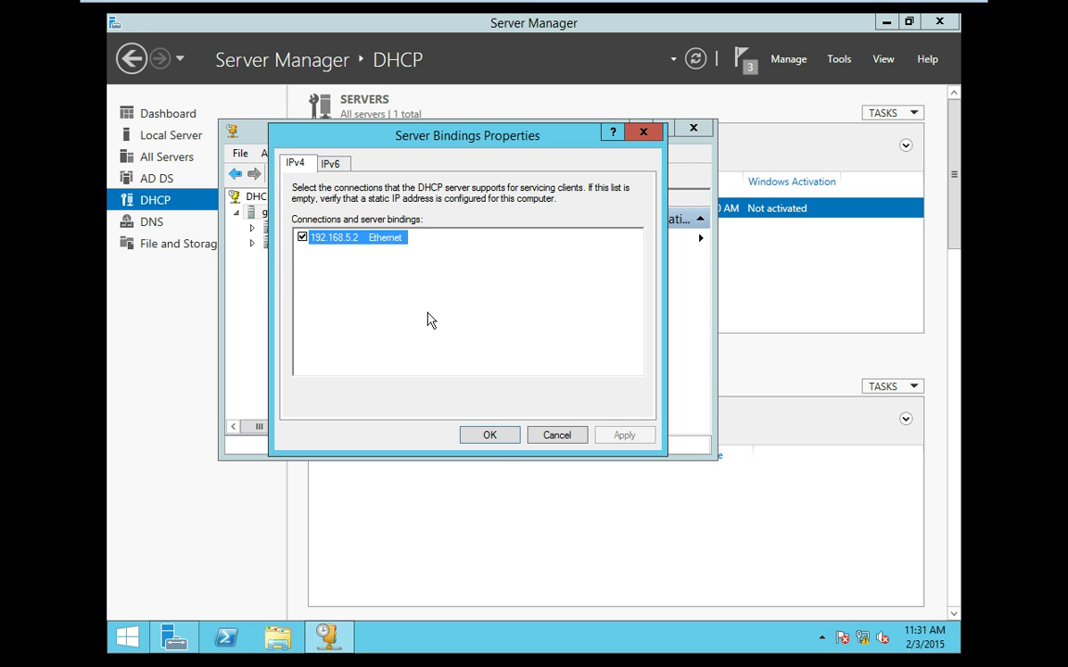
pyautogui.click(497, 439)
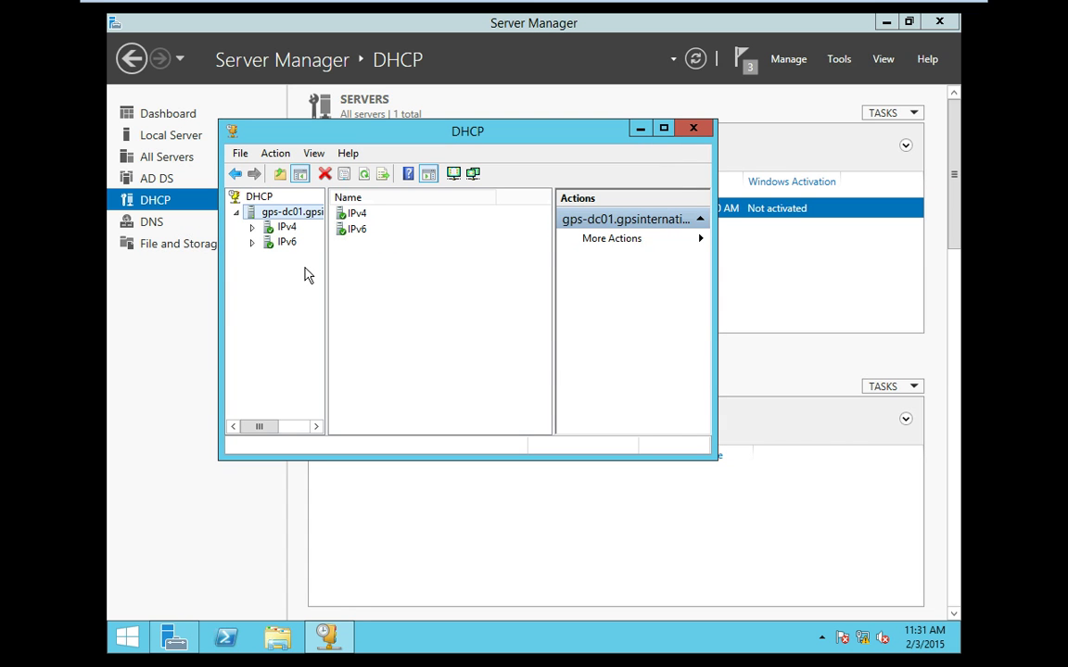
# - Start a new IPv4 scope, name it GPS-DC01 without a description, and proceed to its IP address range
pyautogui.click(254, 228)
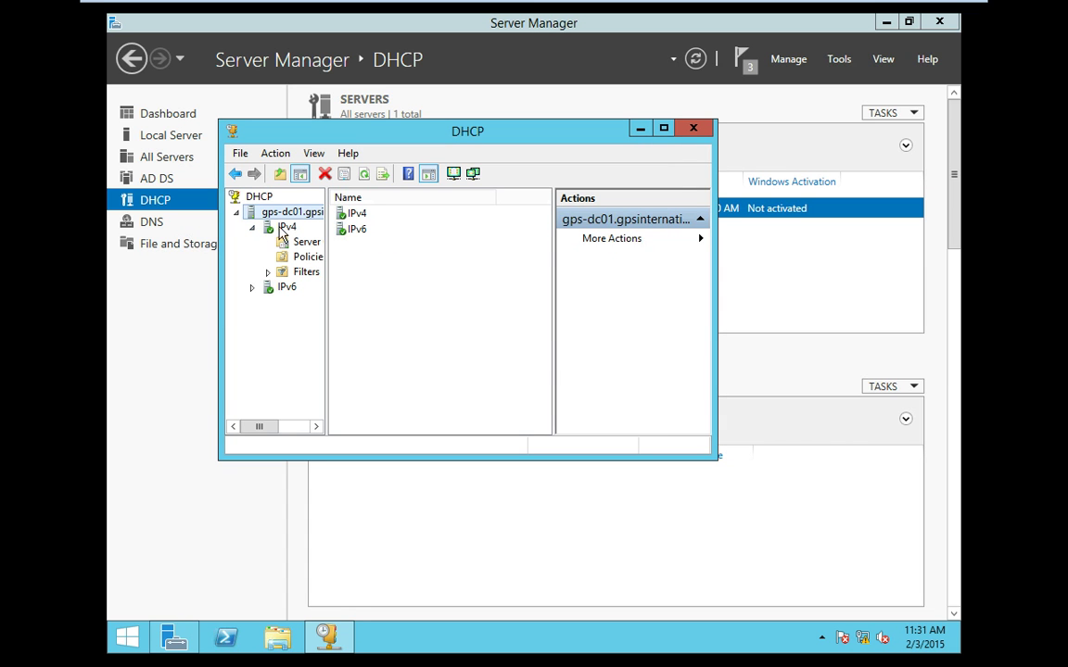
pyautogui.click(288, 228)
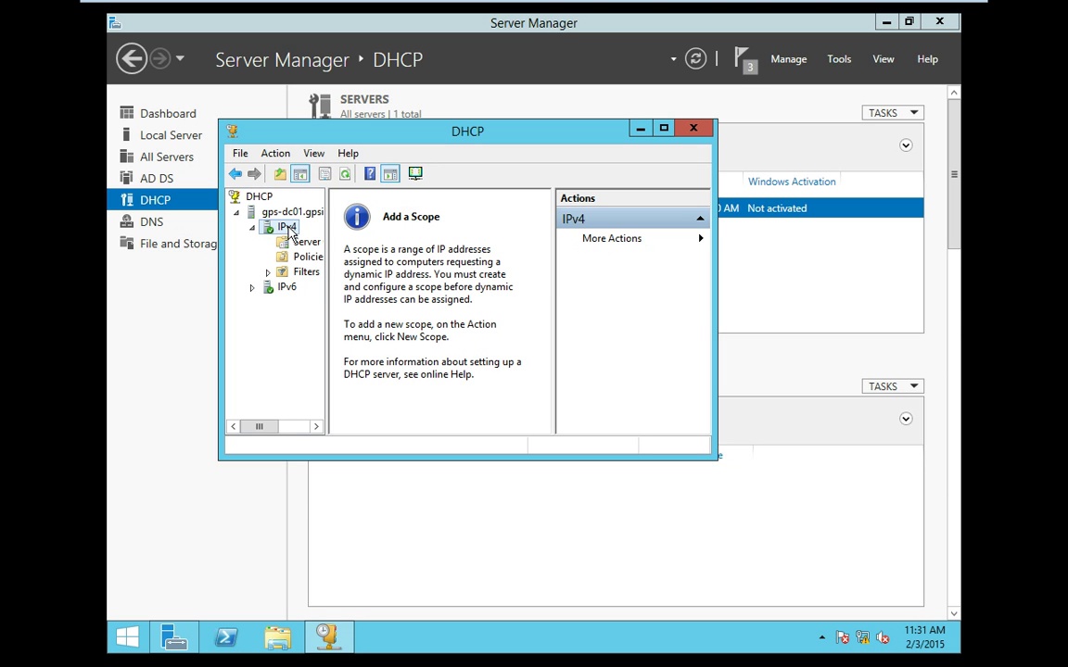
pyautogui.rightClick(288, 229)
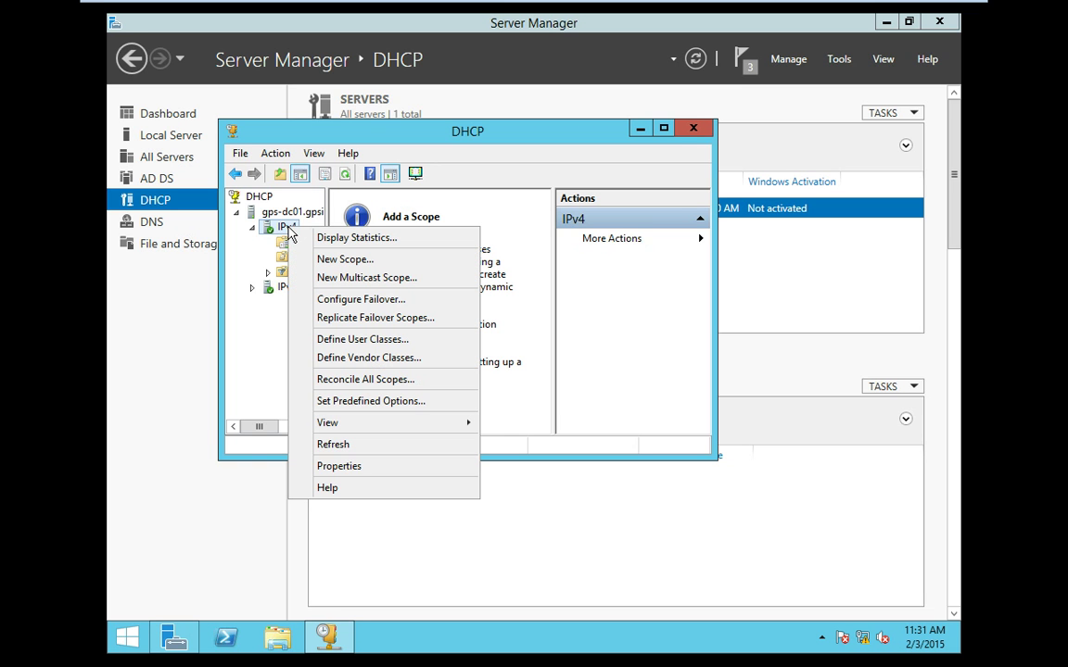
pyautogui.click(331, 262)
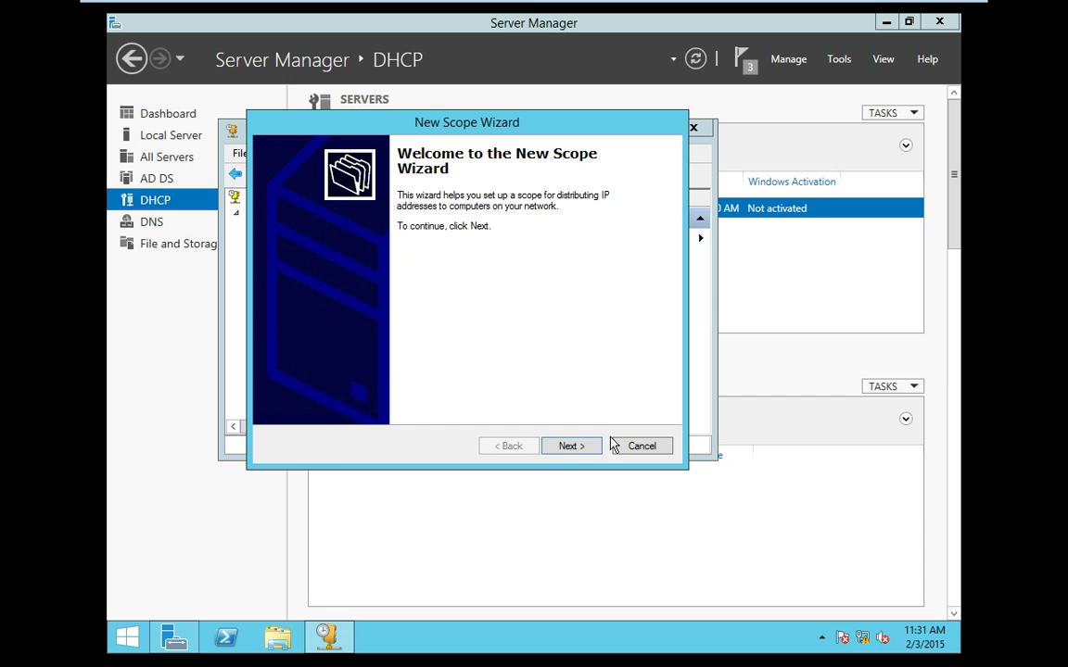
pyautogui.click(576, 449)
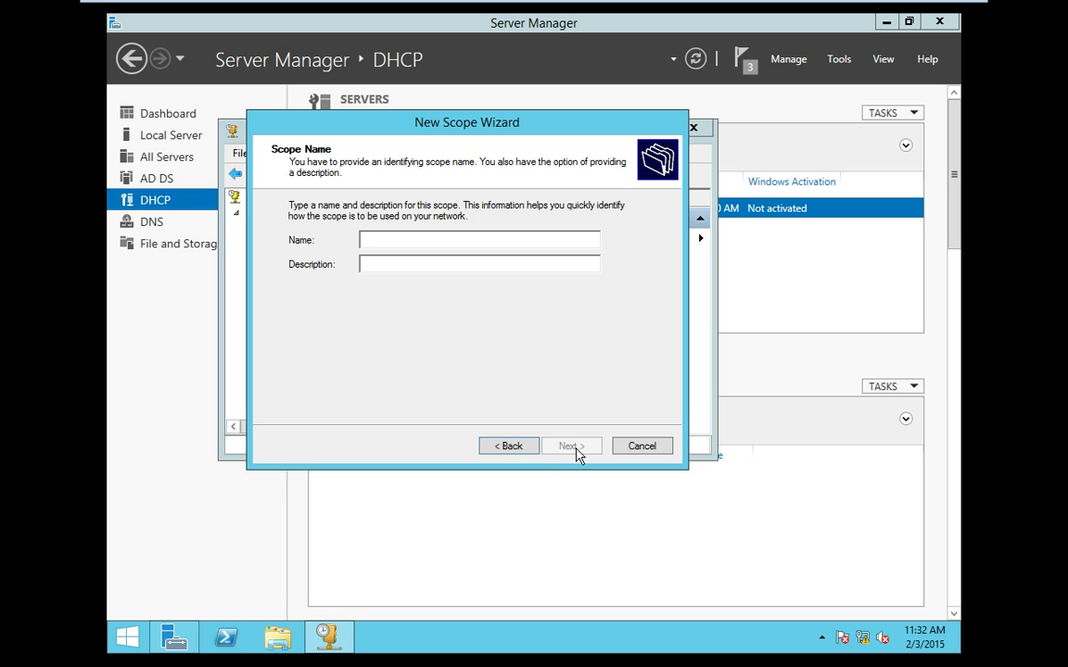
pyautogui.write('GPS-DC01')
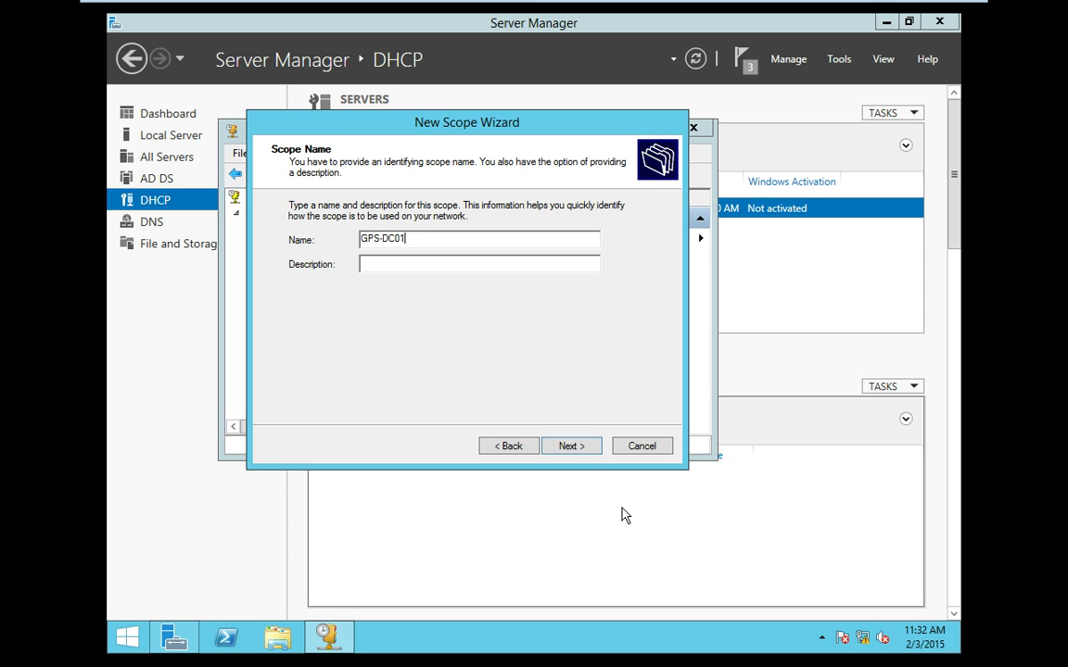
pyautogui.click(571, 447)
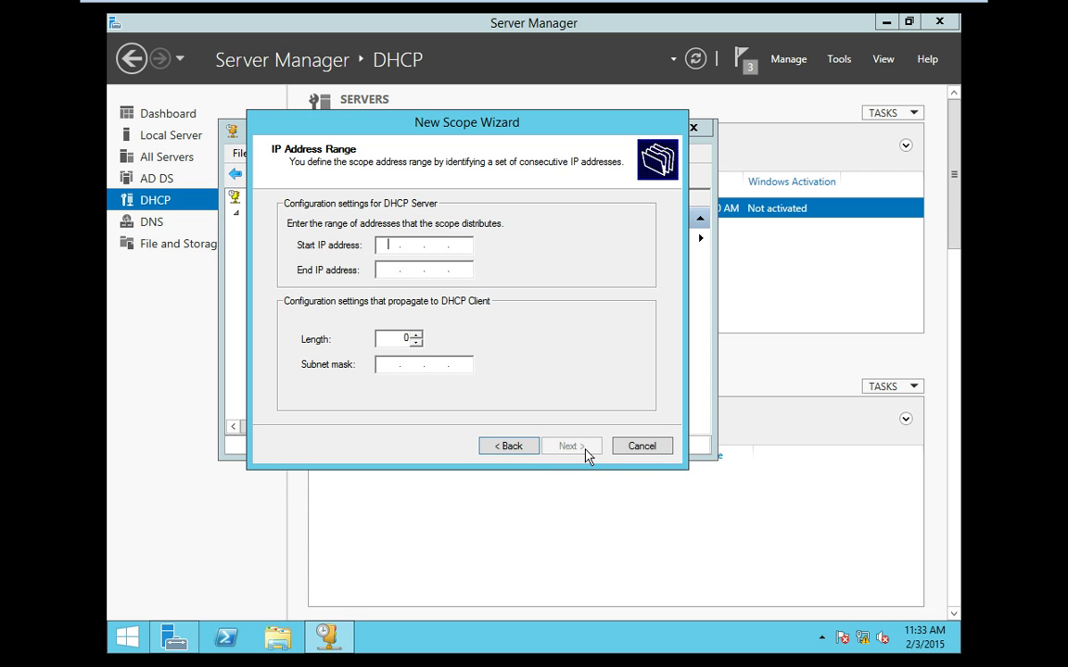
# - Set the scope's address range from 192.168.5.11 to 192.168.5.254 and proceed to the exclusions
pyautogui.write('192.168.5.11')
pyautogui.click(387, 269)
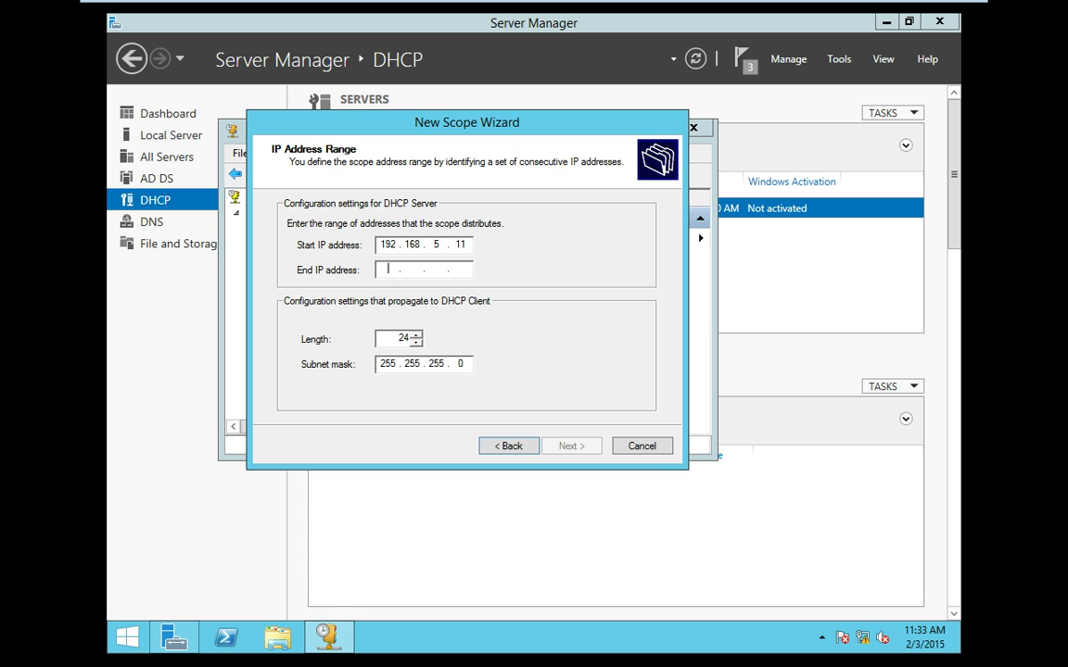
pyautogui.write('192 . 168 . 5 . ')
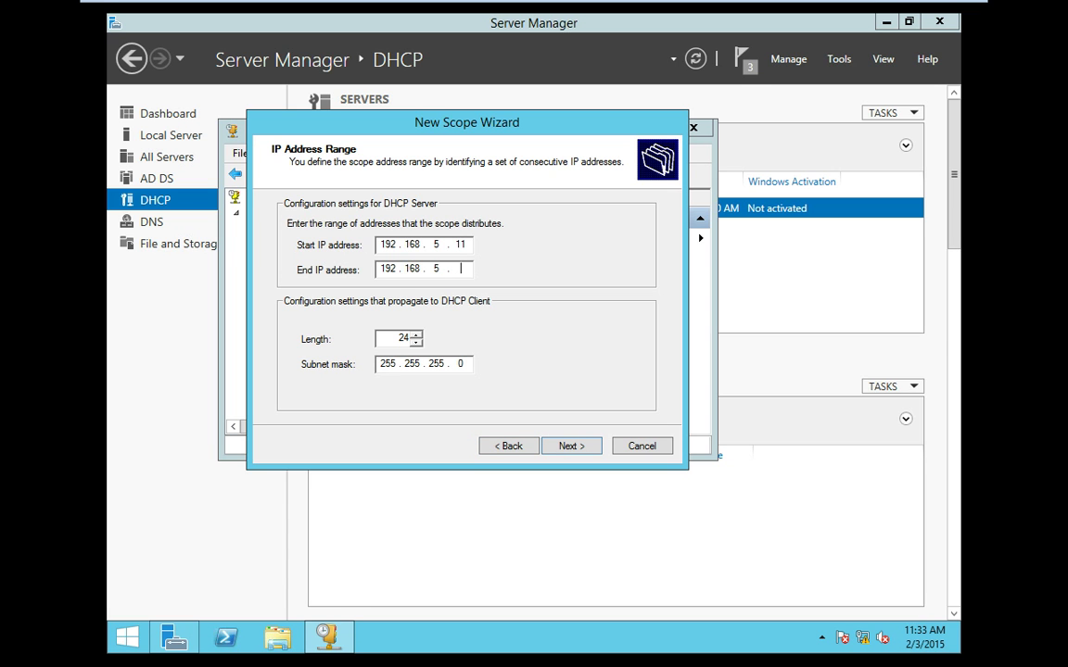
pyautogui.write('154')
pyautogui.click(456, 268)
pyautogui.press('BackSpace')
pyautogui.write('254')
pyautogui.click(571, 448)
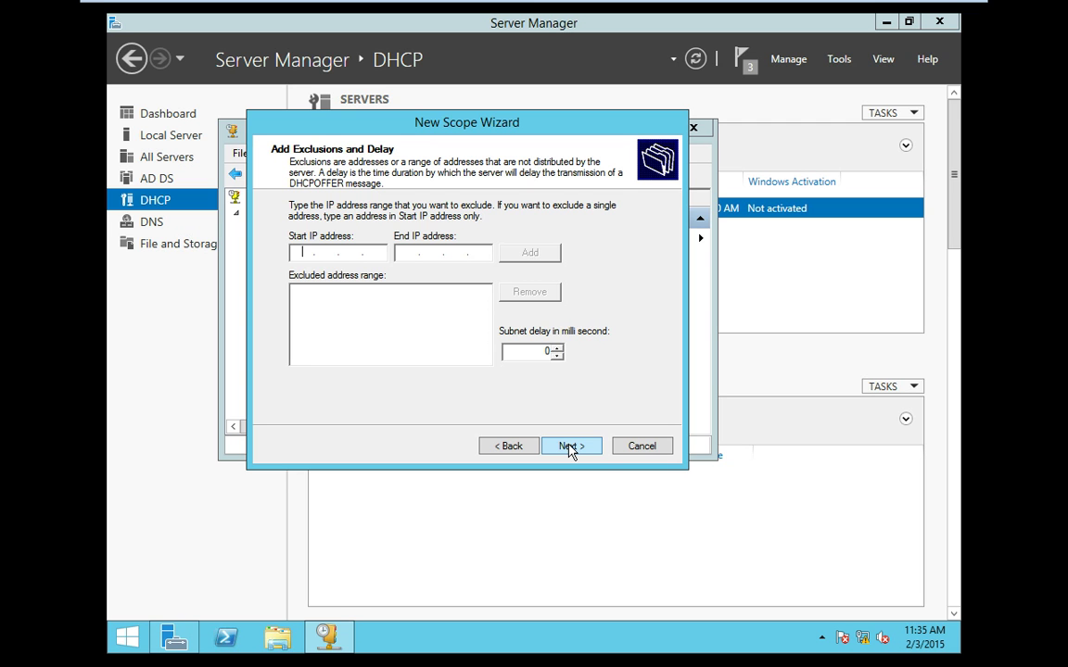
# - Leave the exclusions and subnet delay at their defaults and set the scope's lease duration to 24 days
pyautogui.click(571, 447)
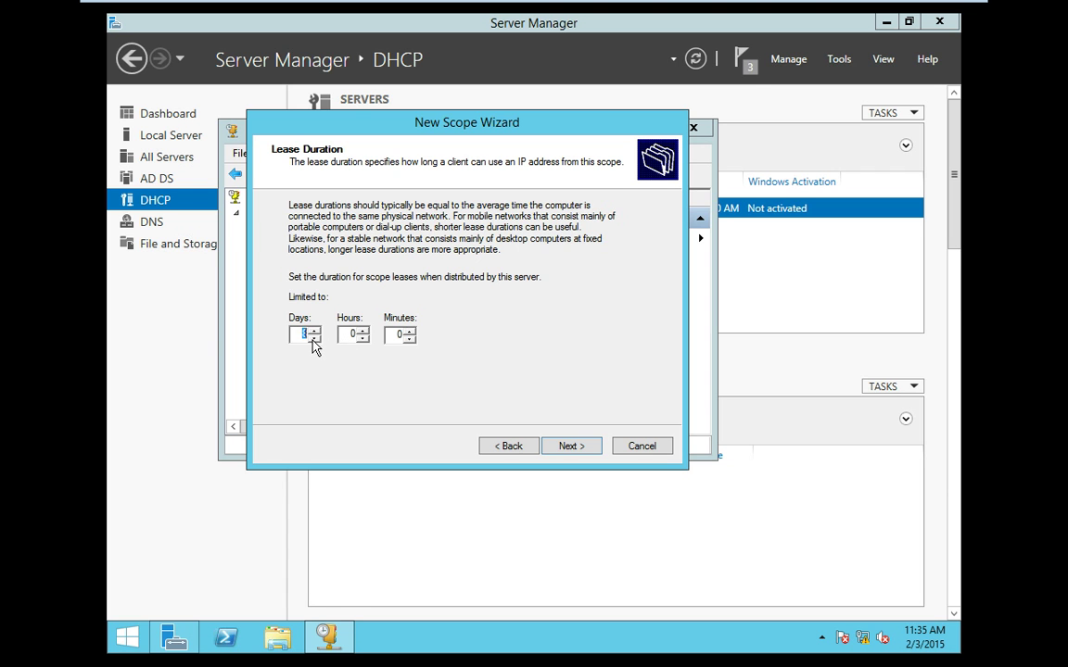
pyautogui.write('24')
pyautogui.click(566, 448)
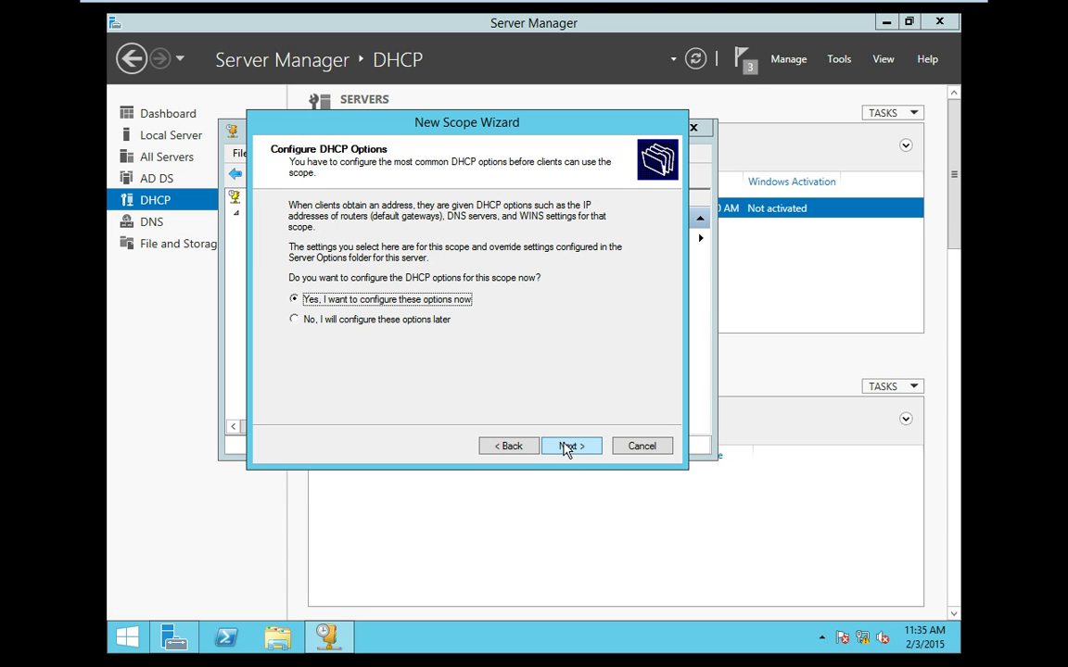
# - Choose to configure the DHCP options now and add 192.168.5.1 as the scope's default gateway
pyautogui.click(568, 447)
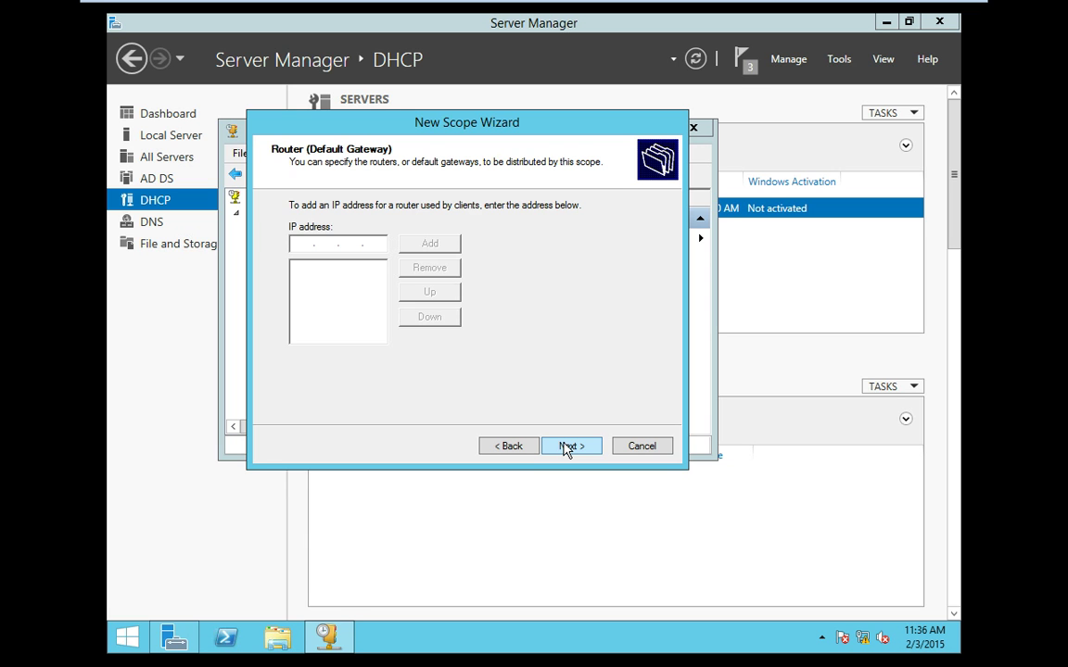
pyautogui.write('192.168.5.1')
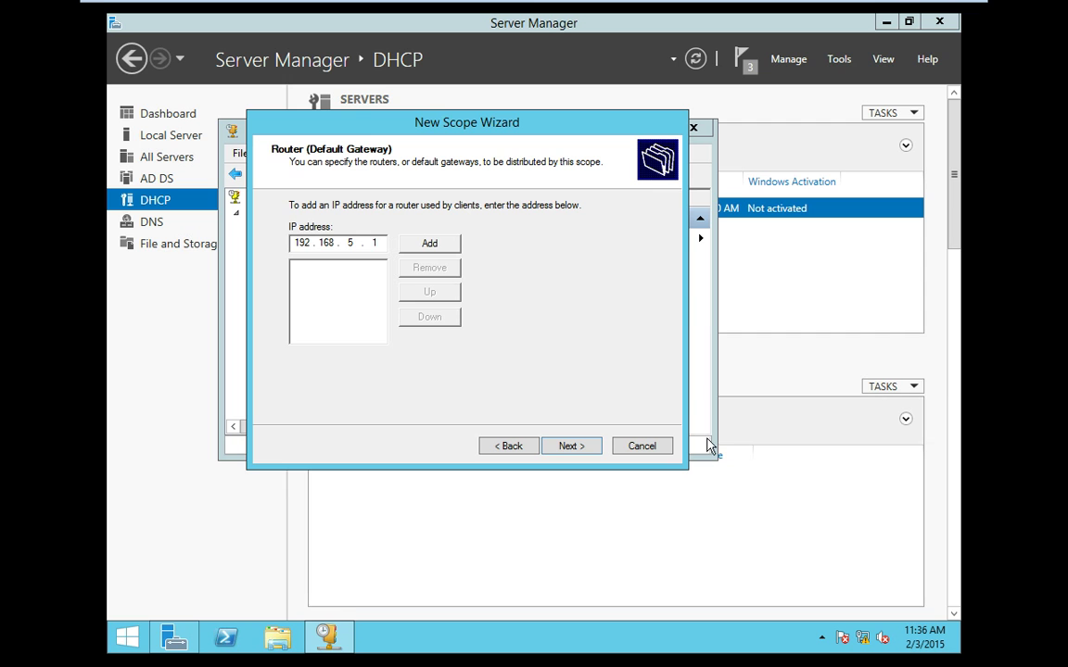
pyautogui.click(437, 243)
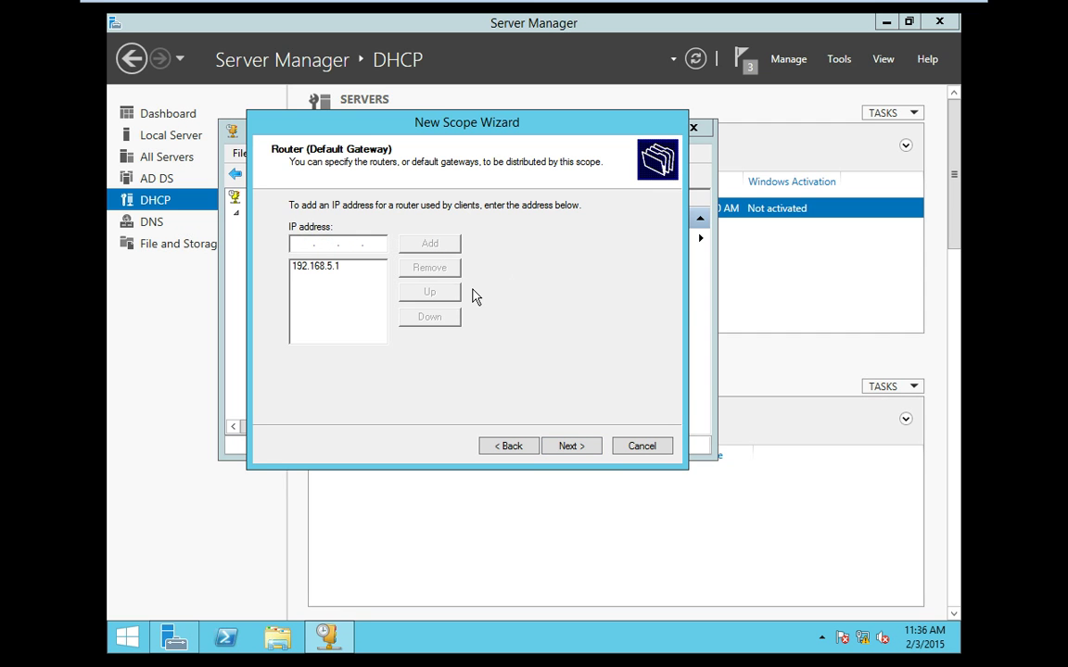
pyautogui.click(568, 446)
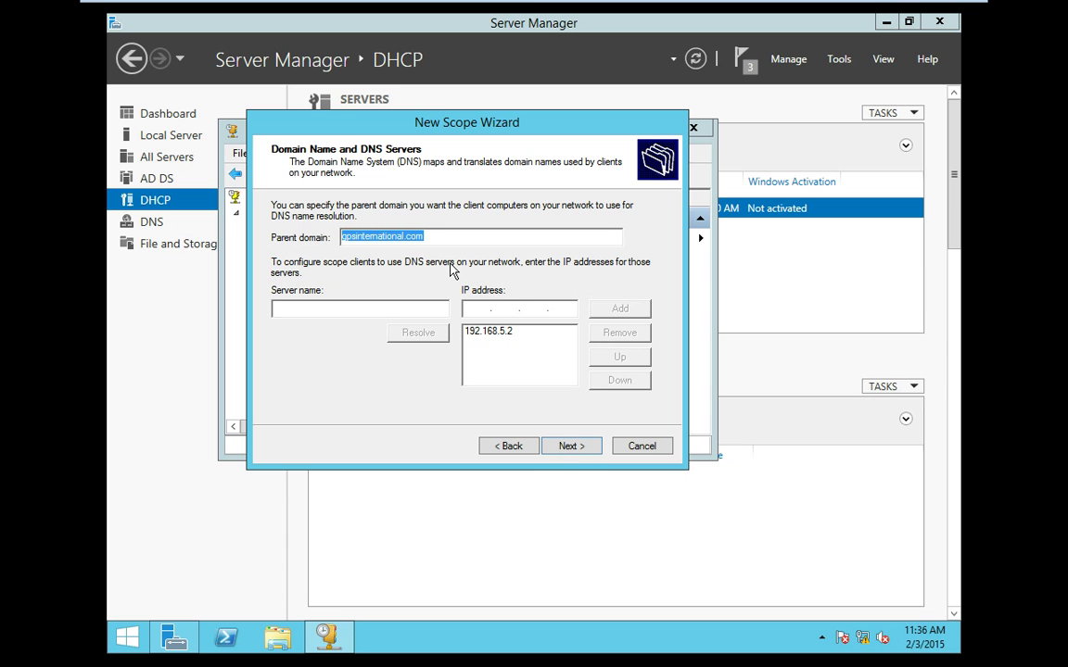
# - Accept the preset parent domain and DNS server, skip WINS servers, and finish the scope with immediate activation
pyautogui.click(570, 447)
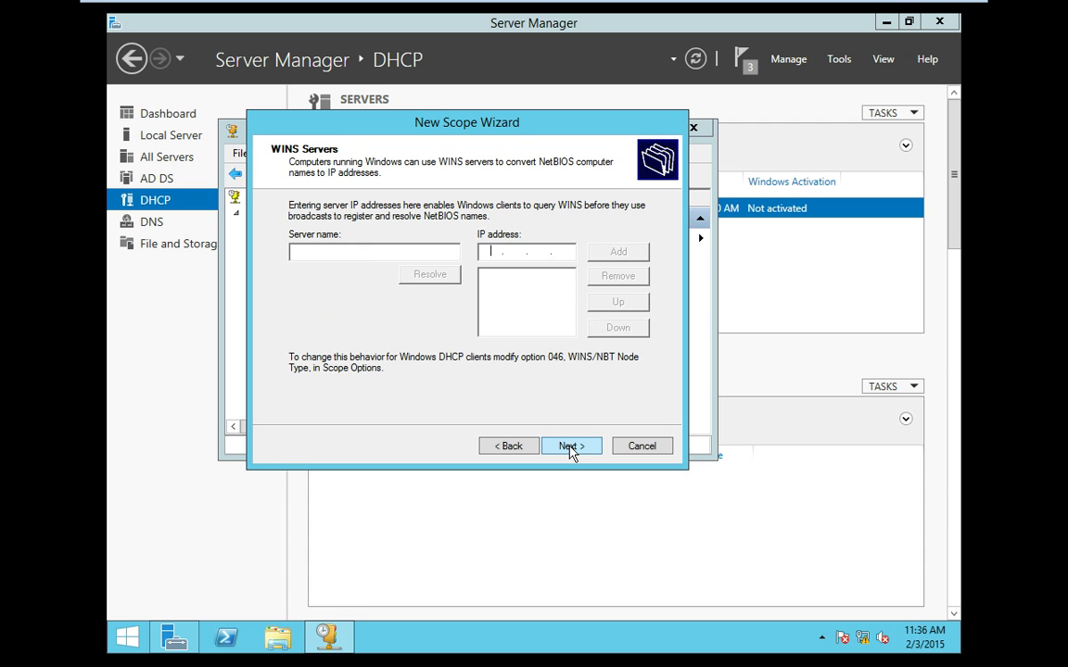
pyautogui.click(571, 446)
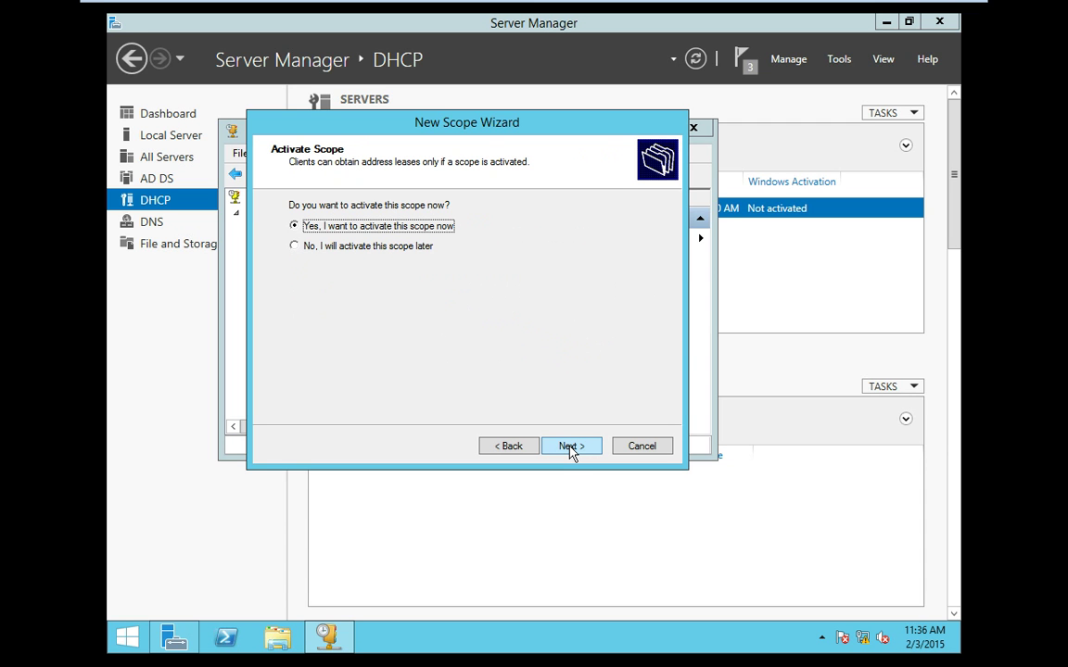
pyautogui.click(570, 447)
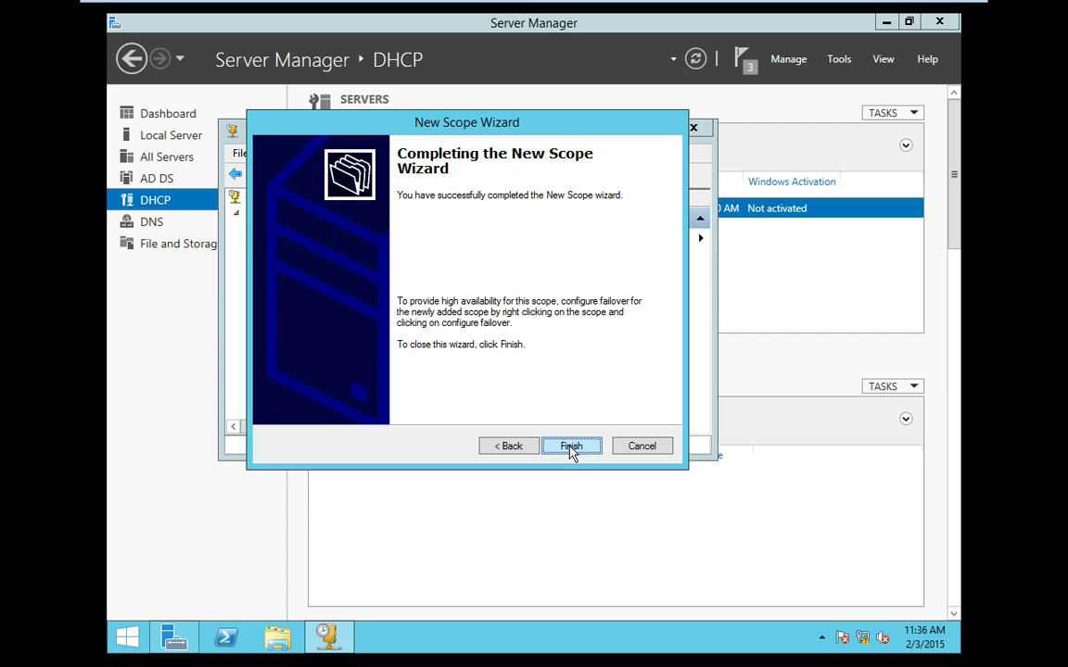
pyautogui.click(570, 449)
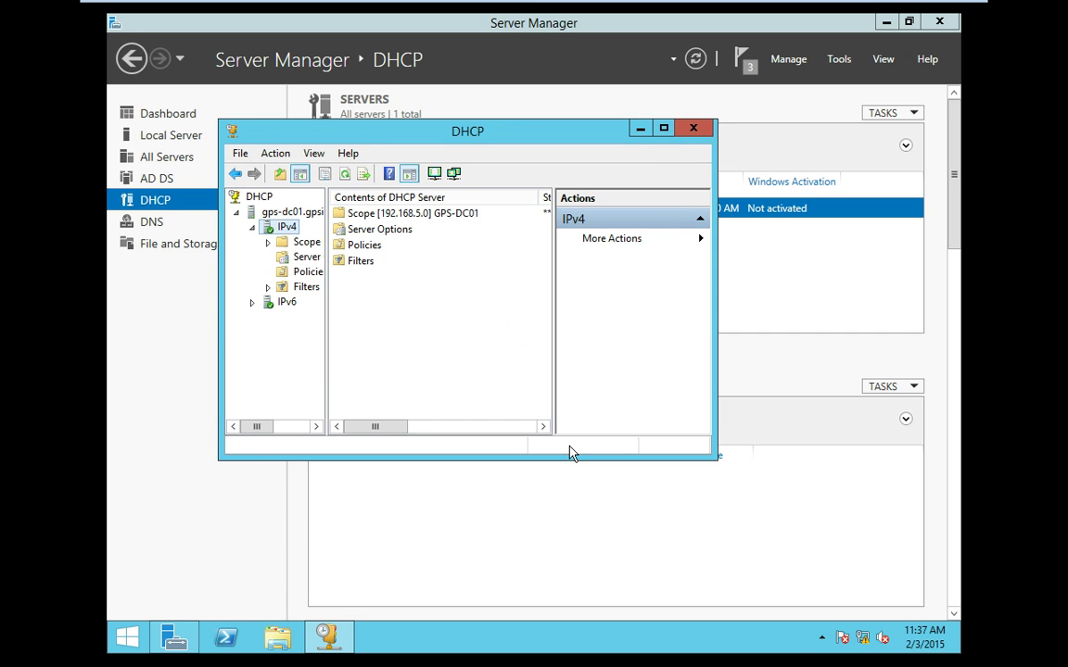
# - Expand the new 192.168.5.0 scope and review its address pool, address leases, reservations, scope options and policies
pyautogui.click(378, 215)
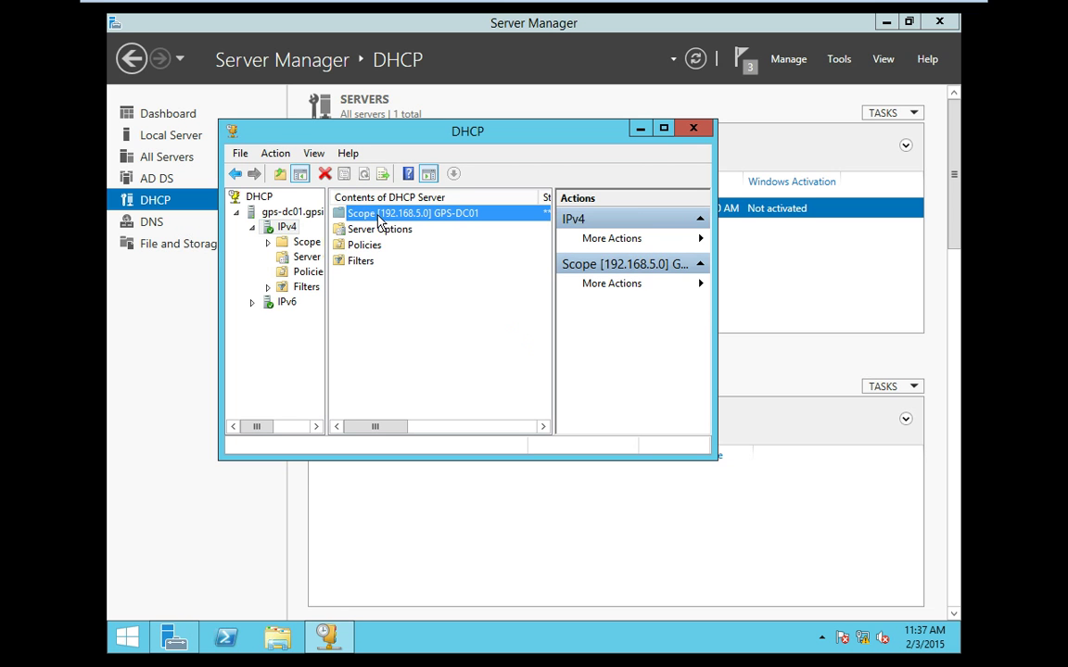
pyautogui.doubleClick(286, 242)
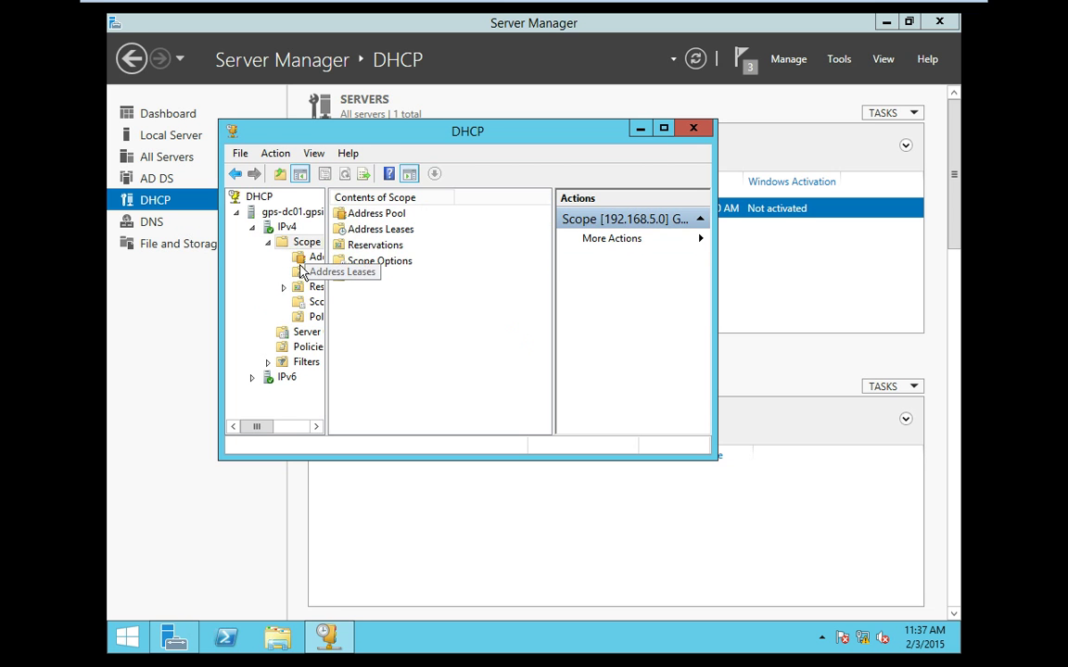
pyautogui.click(304, 261)
pyautogui.click(303, 272)
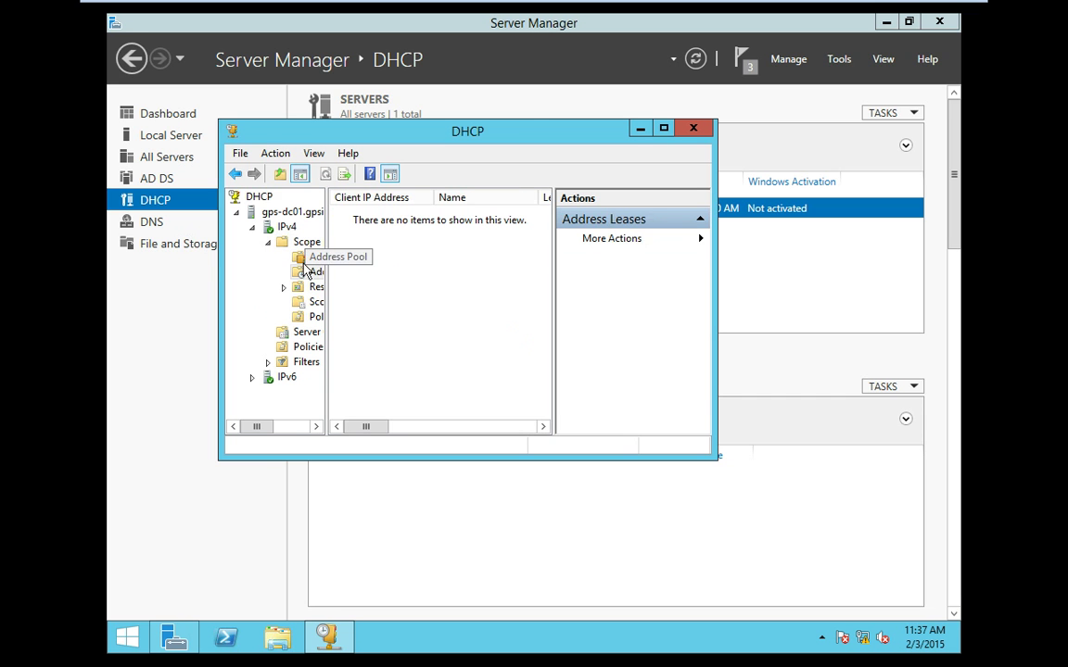
pyautogui.click(302, 289)
pyautogui.click(301, 304)
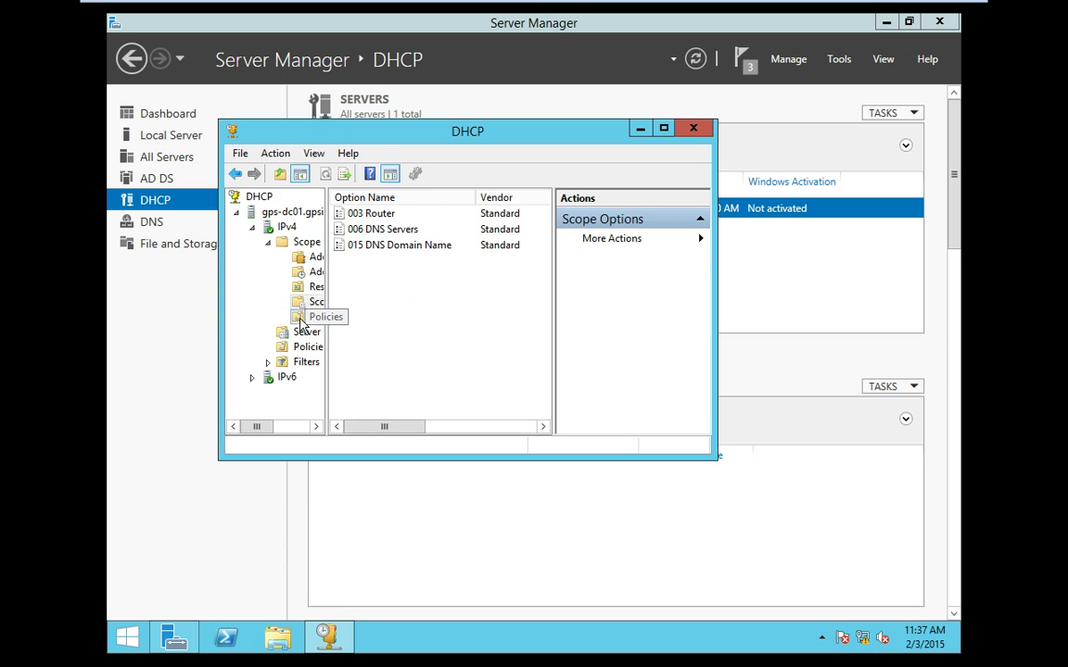
pyautogui.click(304, 316)
pyautogui.click(304, 259)
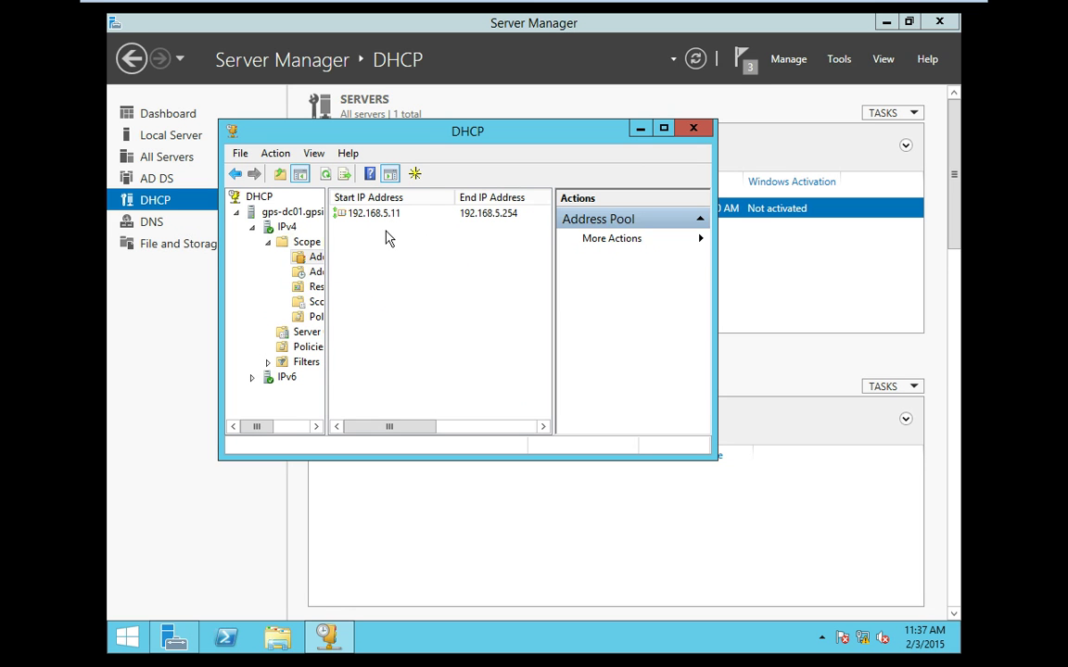
pyautogui.click(312, 272)
pyautogui.click(313, 287)
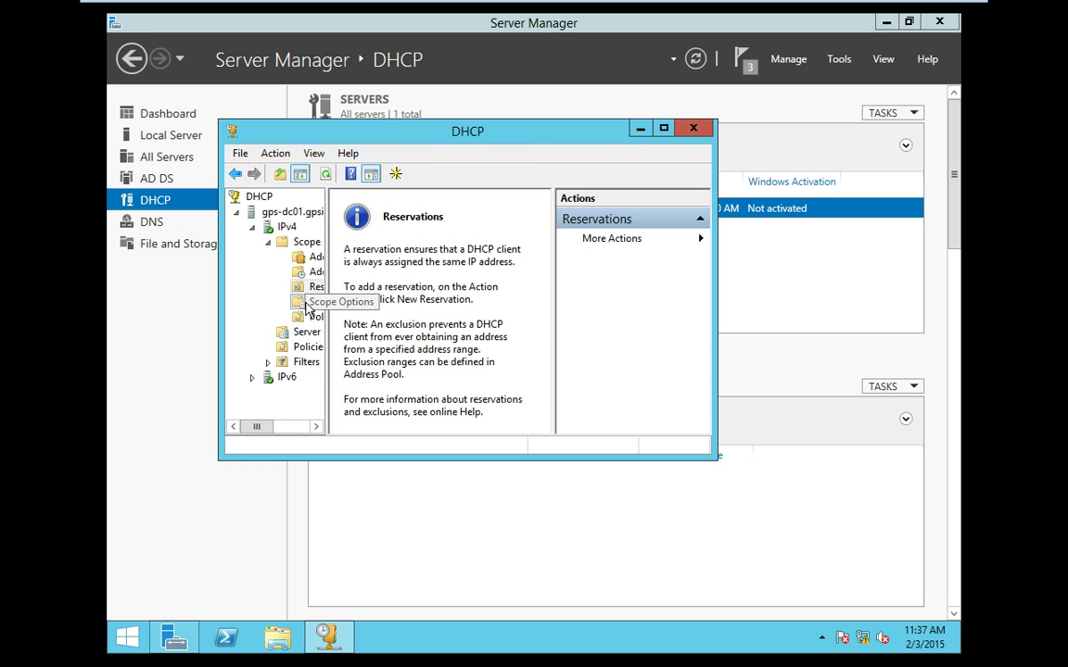
pyautogui.click(308, 303)
pyautogui.click(311, 317)
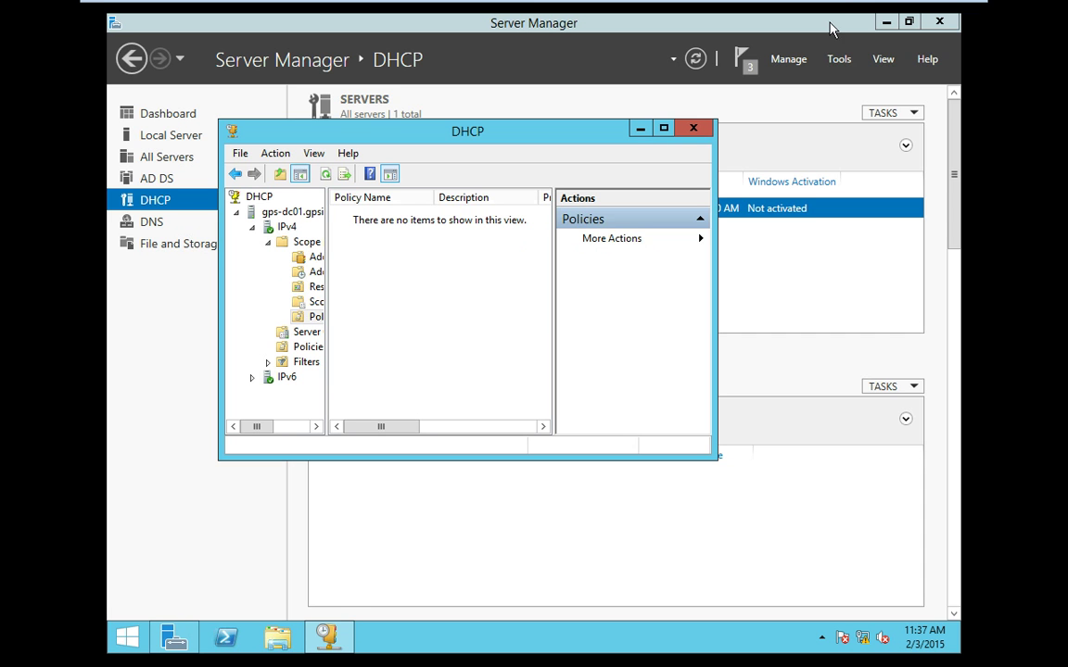
# - Exit the GPS-DC01 virtual machine's full screen mode to return to the VMware Workstation window
pyautogui.moveTo(764, 5)
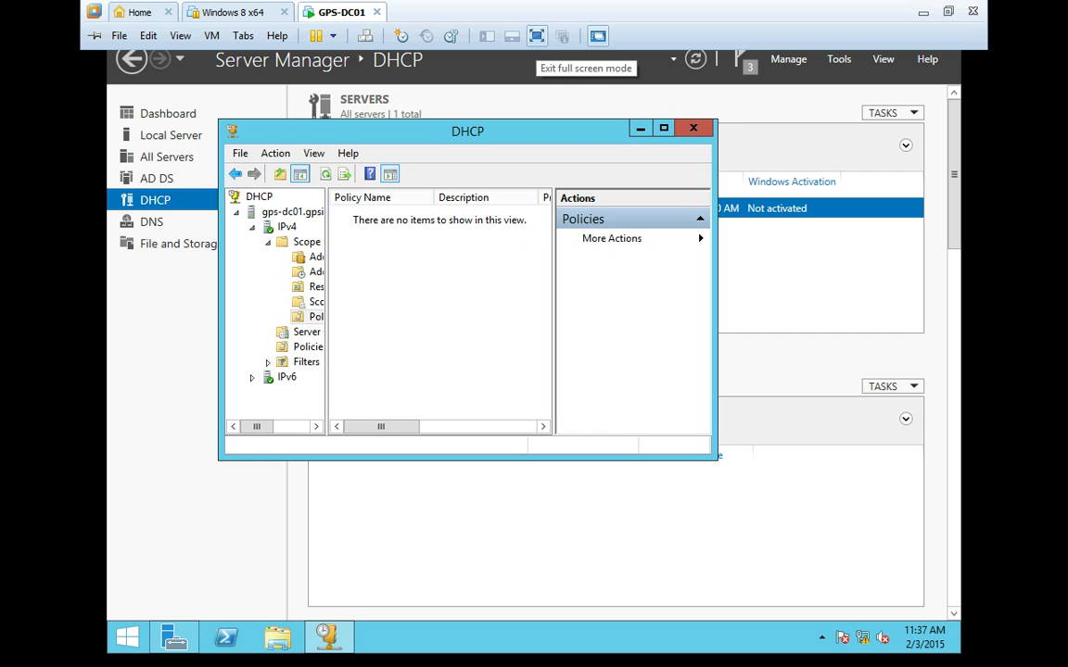
pyautogui.click(597, 35)
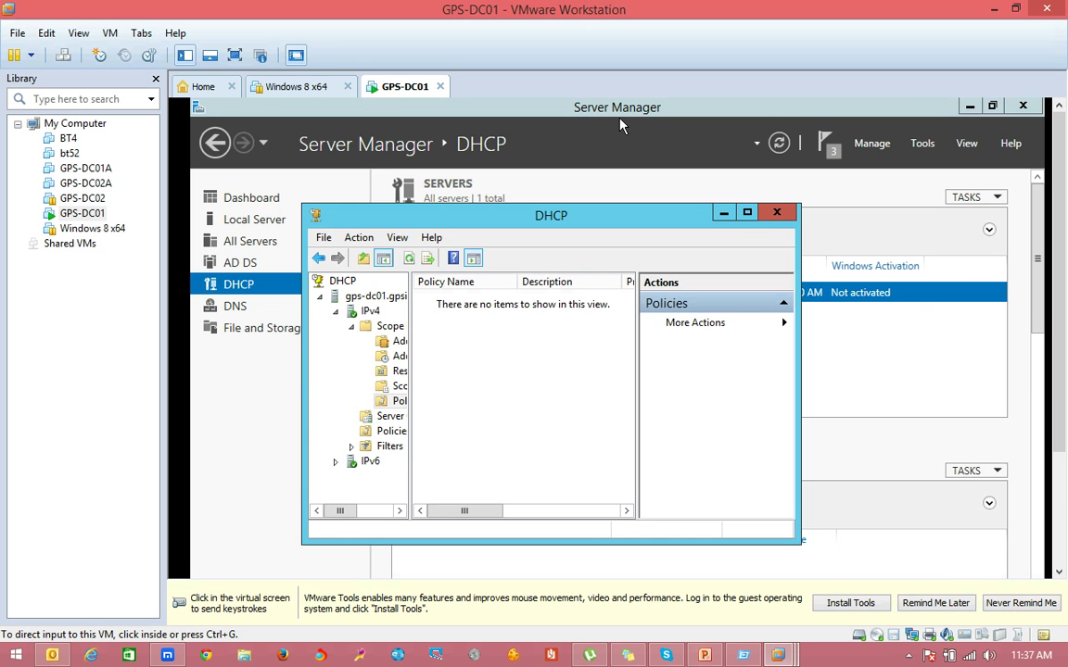